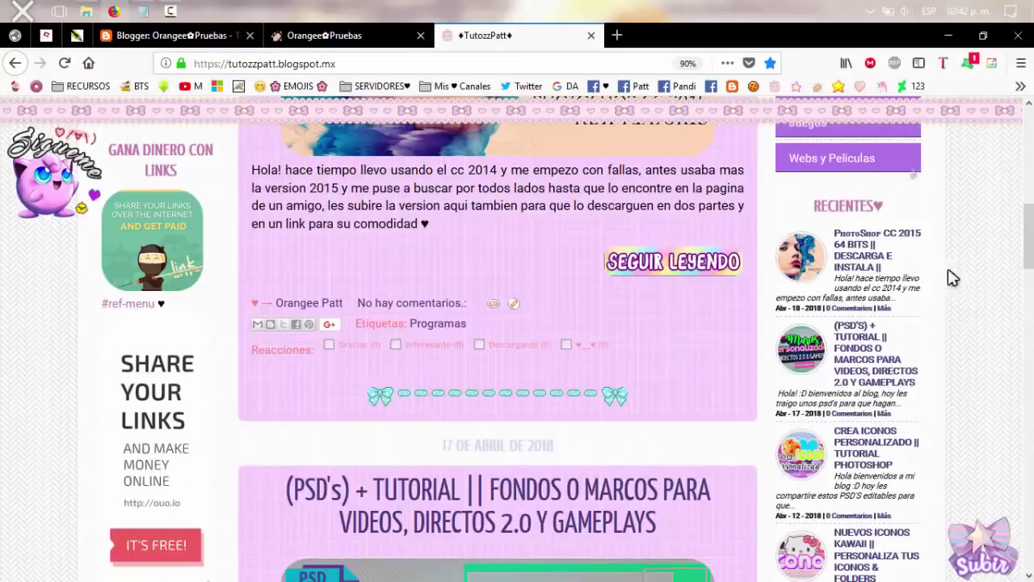
Examine the RECIENTES gadget in the TutozzPatt blog's sidebar, including its thumbnails, titles, summaries, dates and comment links.
scroll(1031, 243, down, 1)
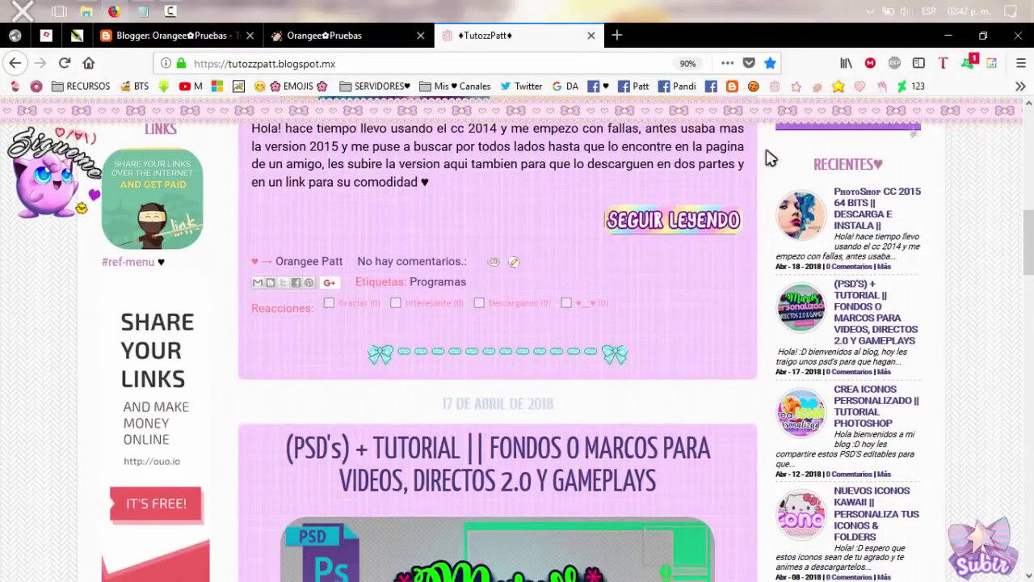
drag(813, 168, 890, 169)
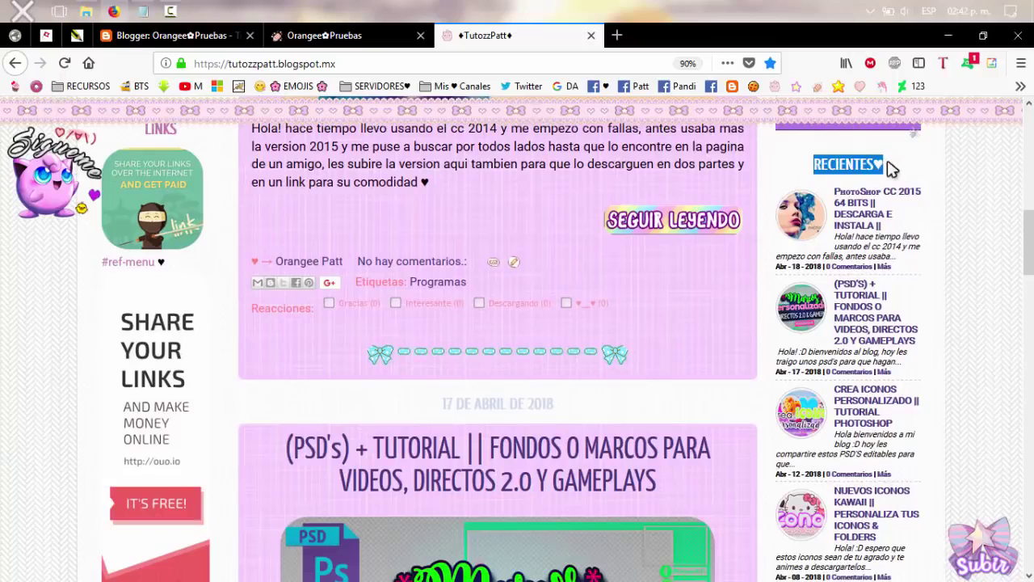
drag(821, 164, 920, 204)
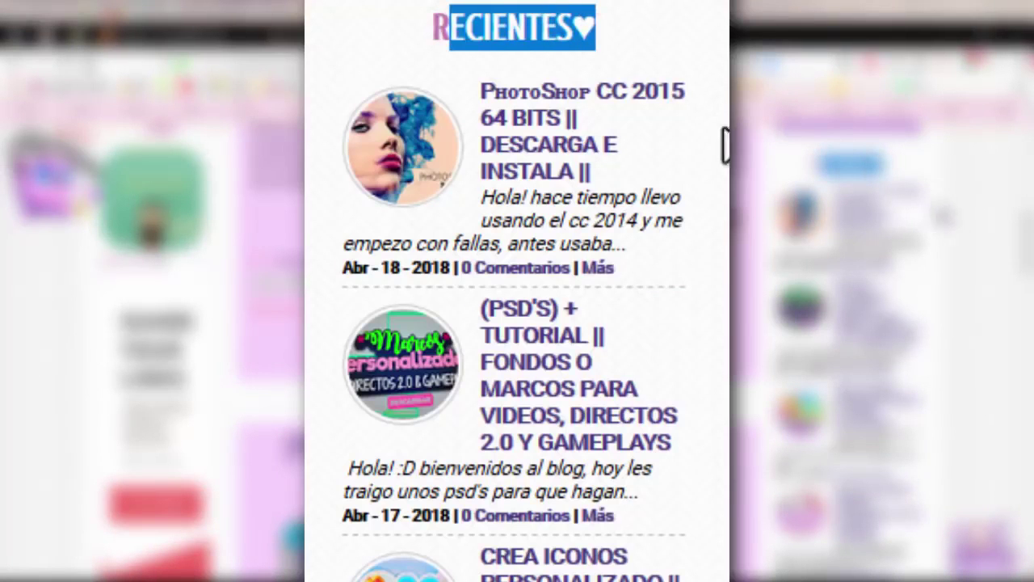
click(561, 138)
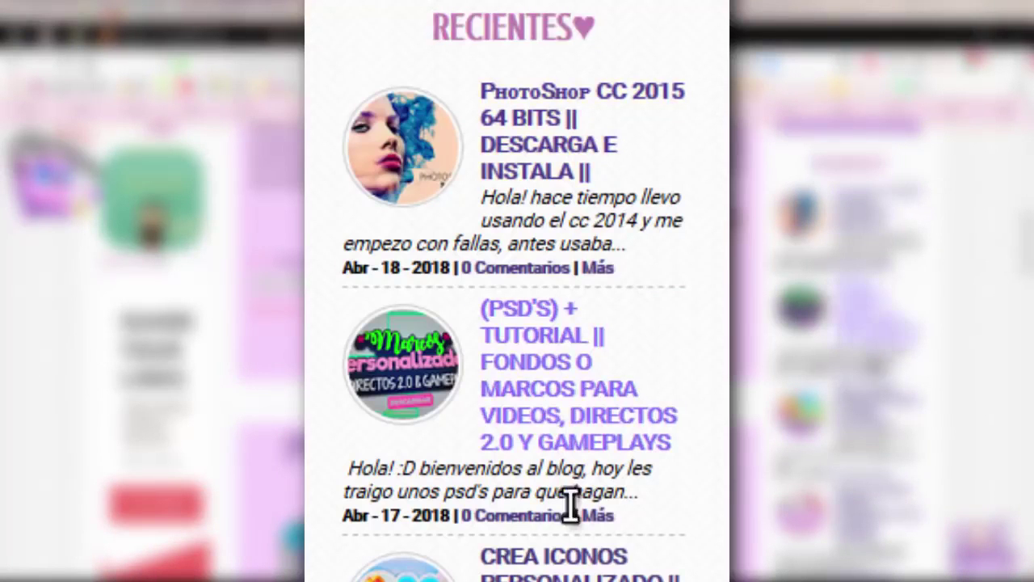
scroll(704, 97, down, 3)
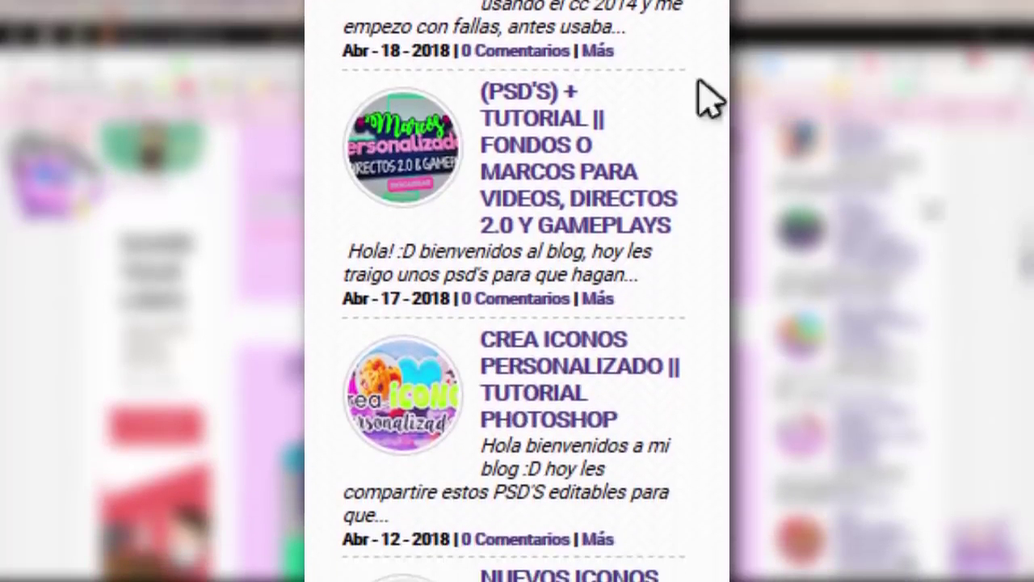
scroll(515, 291, down, 2)
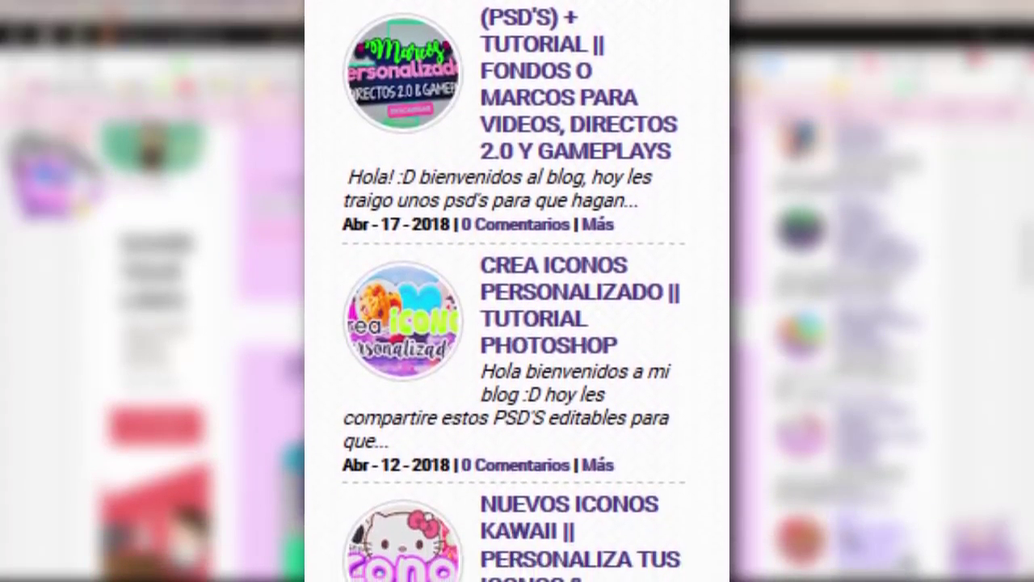
scroll(512, 335, down, 2)
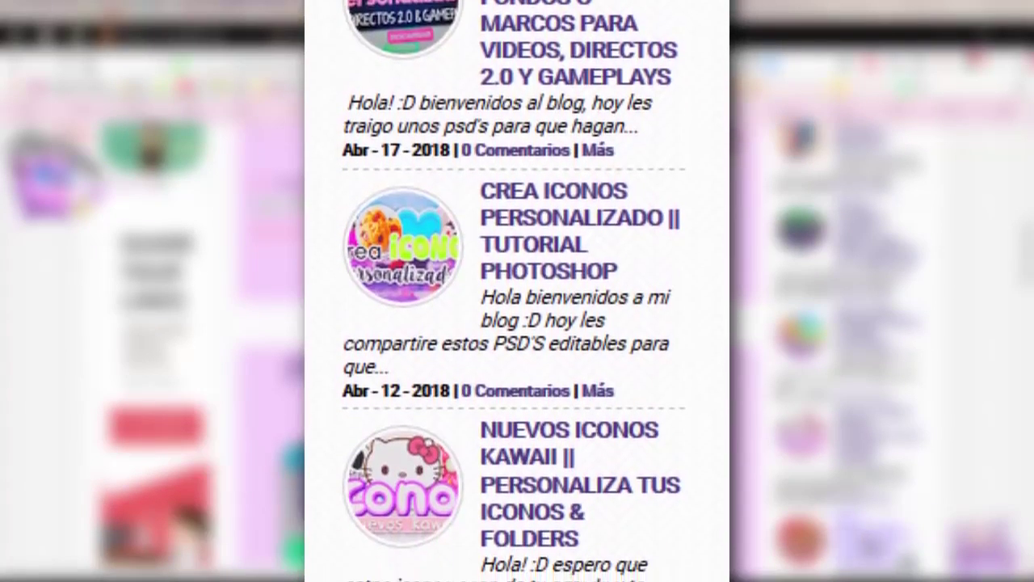
scroll(526, 422, down, 2)
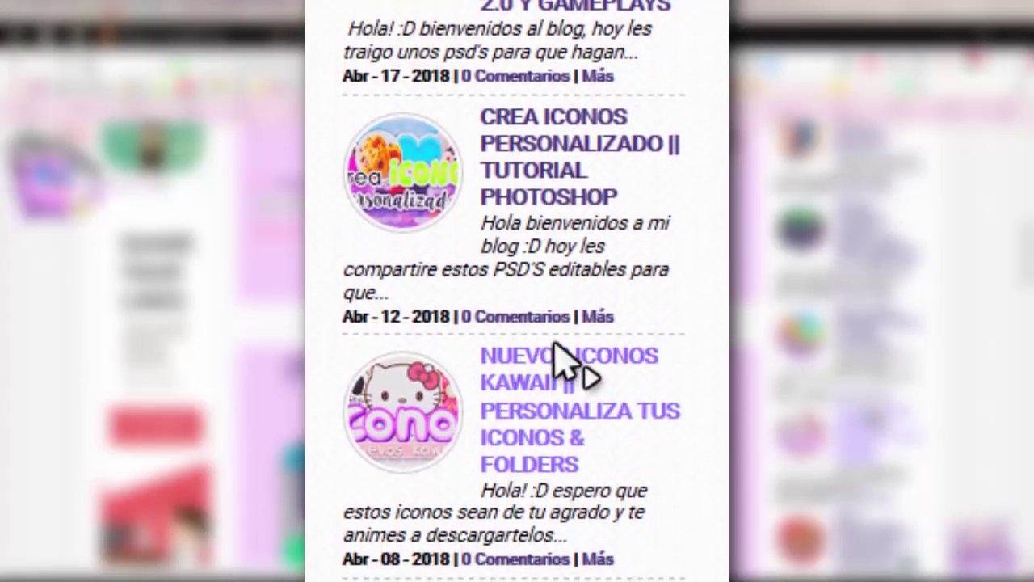
scroll(517, 291, down, 5)
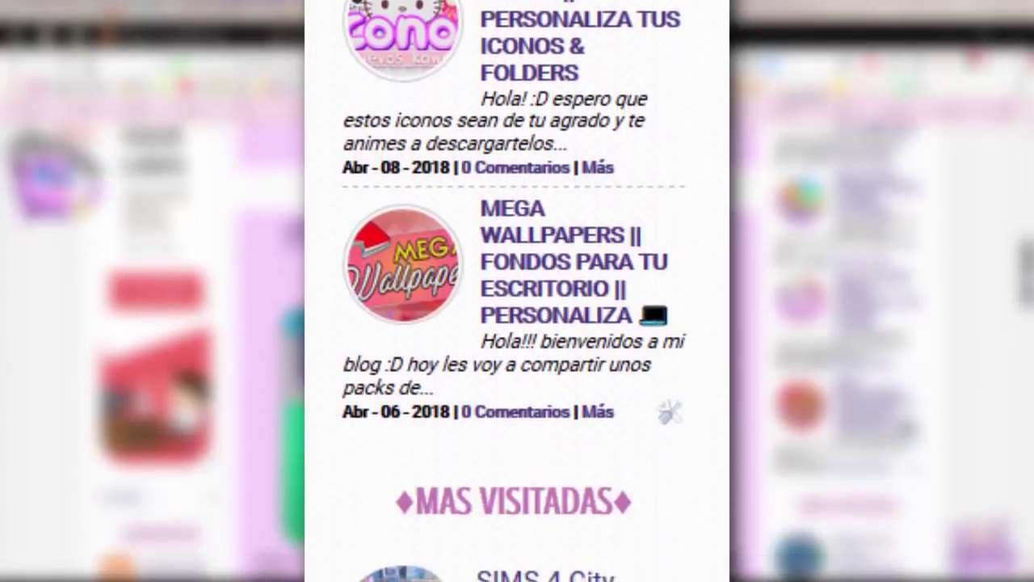
scroll(517, 291, up, 5)
scroll(517, 291, up, 2)
scroll(517, 291, down, 5)
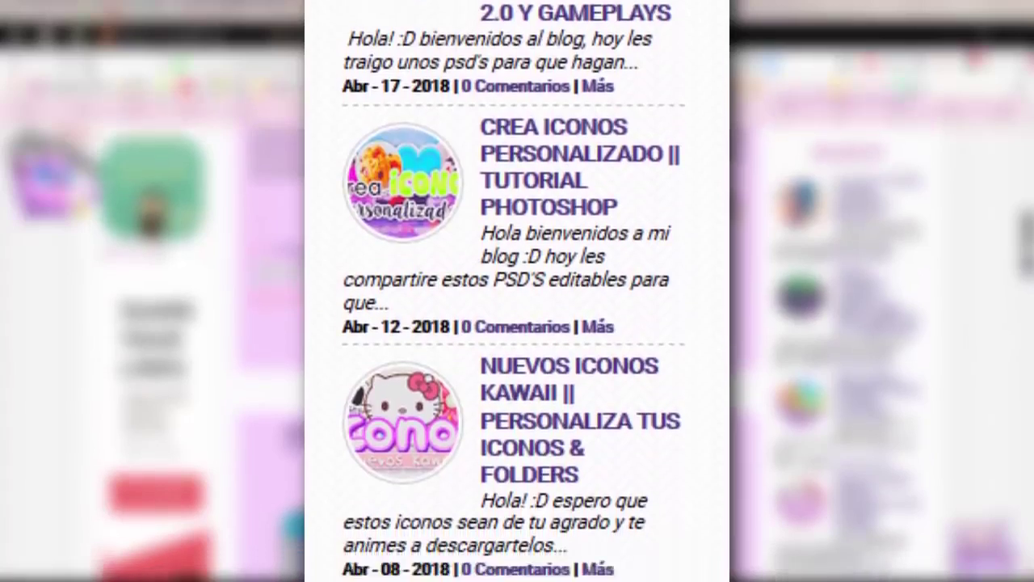
scroll(518, 290, down, 2)
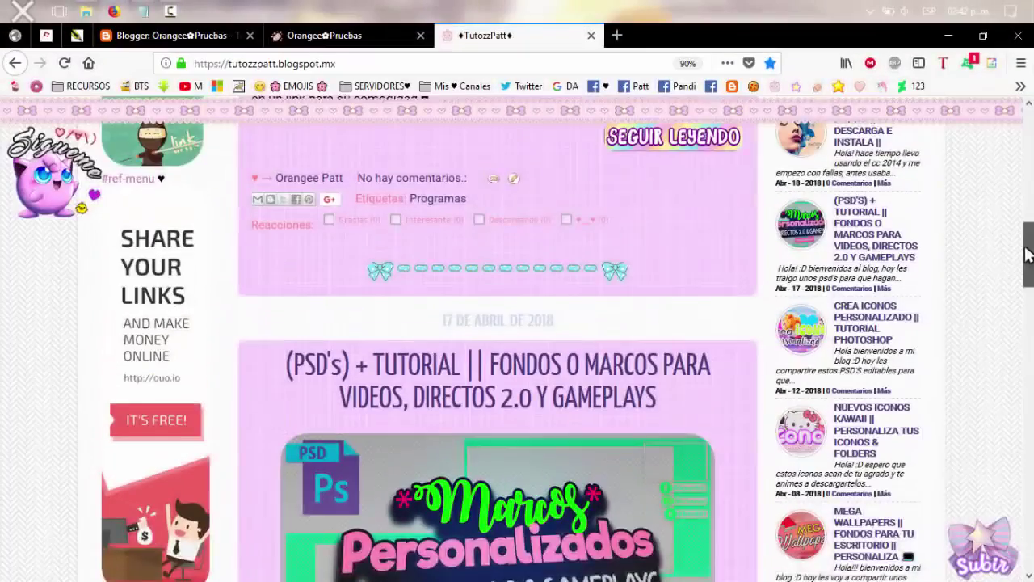
scroll(1026, 249, up, 2)
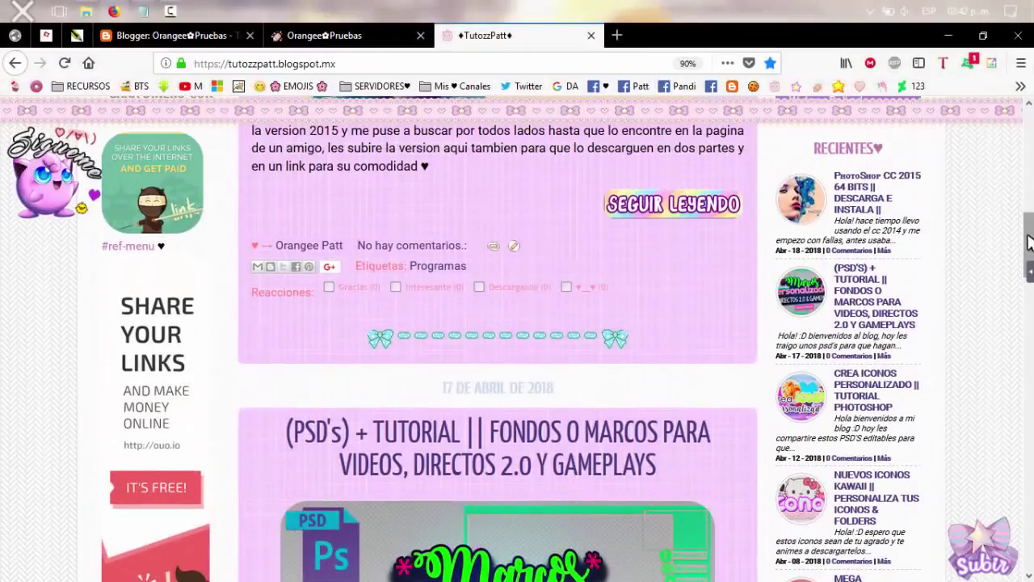
drag(1028, 228, 1028, 262)
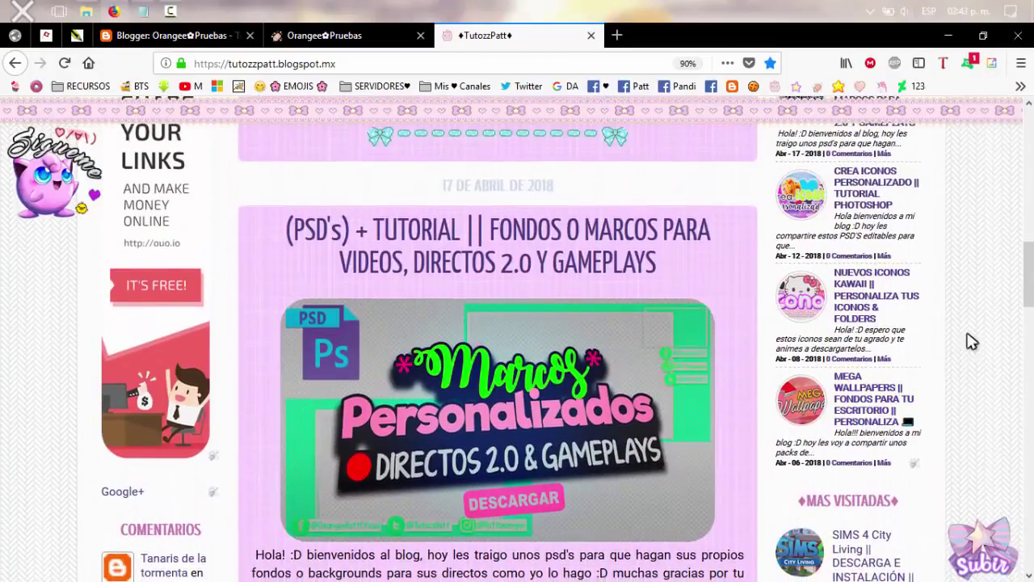
drag(1033, 295, 1027, 158)
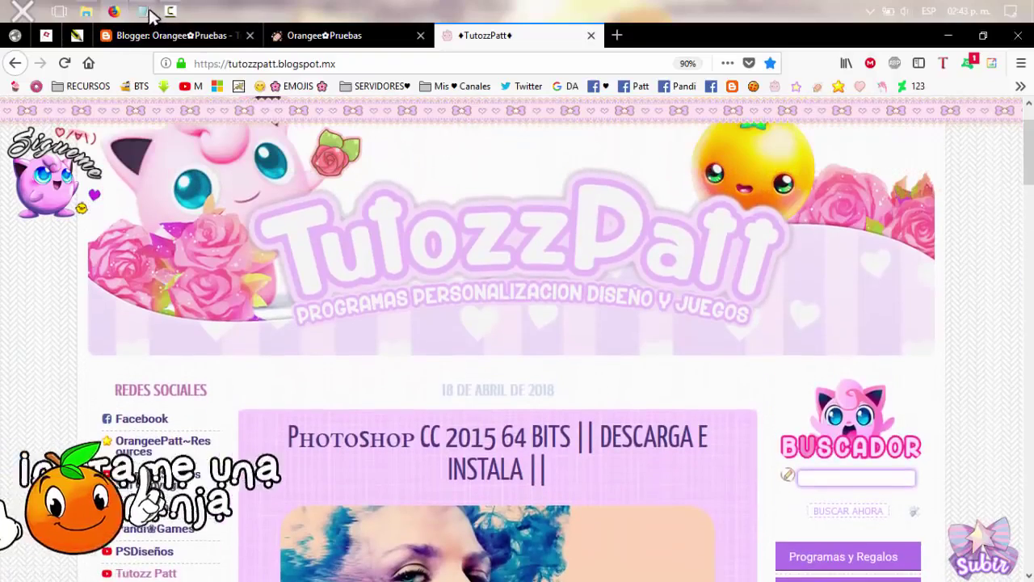
Look over the home page of the Orangee✿Pruebas blog.
click(306, 35)
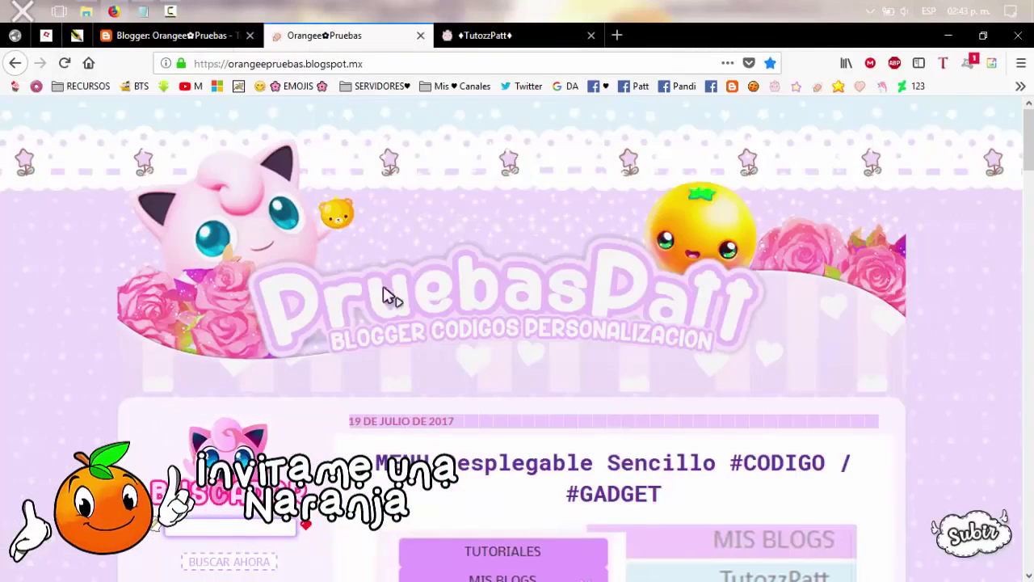
scroll(530, 295, down, 3)
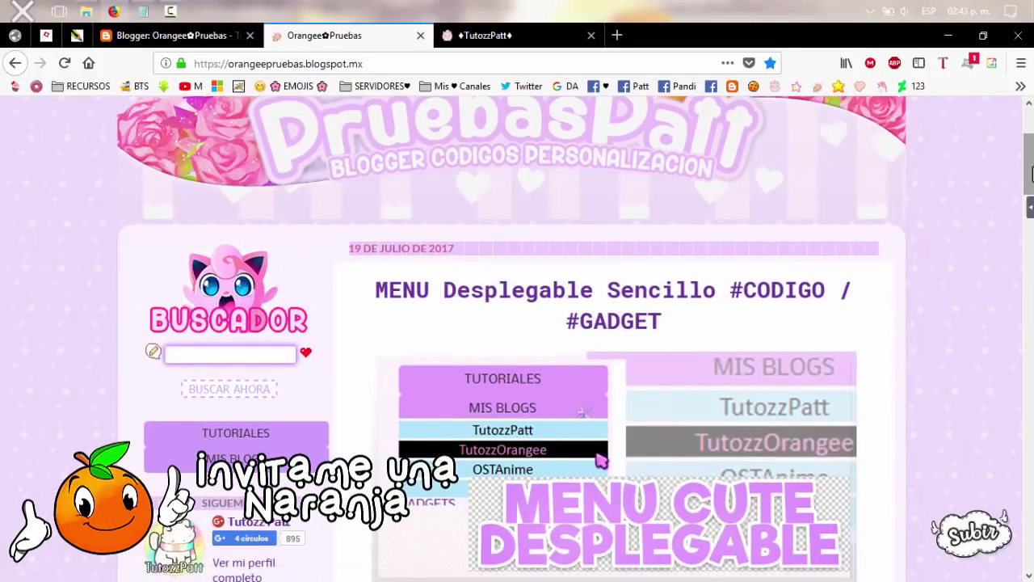
scroll(1031, 173, up, 4)
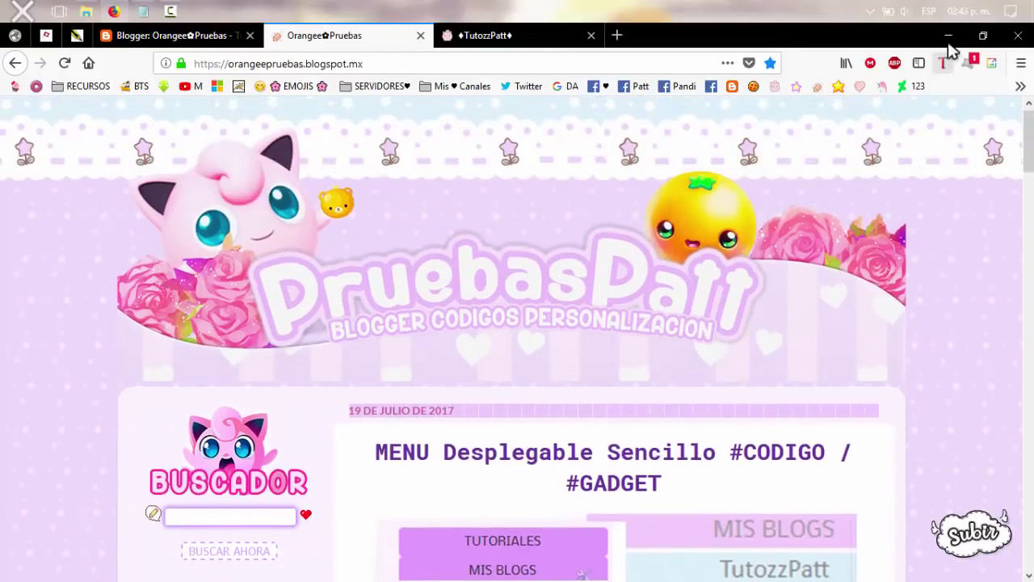
Switch to Notepad and copy the full gadget code, from the opening style tag to the last closing script tag, in POST RECIENTES BLOGGER CODIGO GADGET.txt.
click(948, 35)
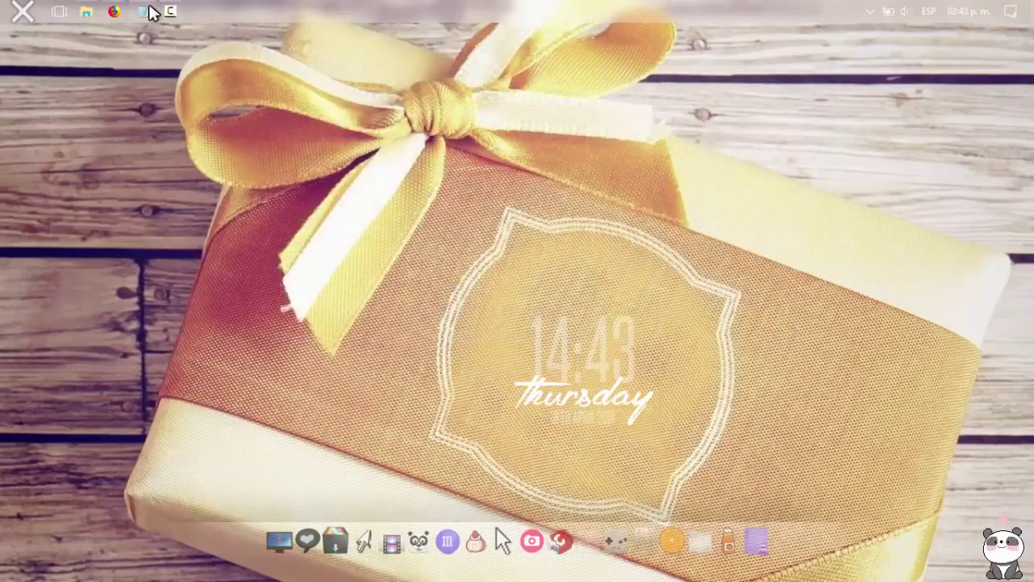
click(143, 11)
scroll(508, 312, down, 10)
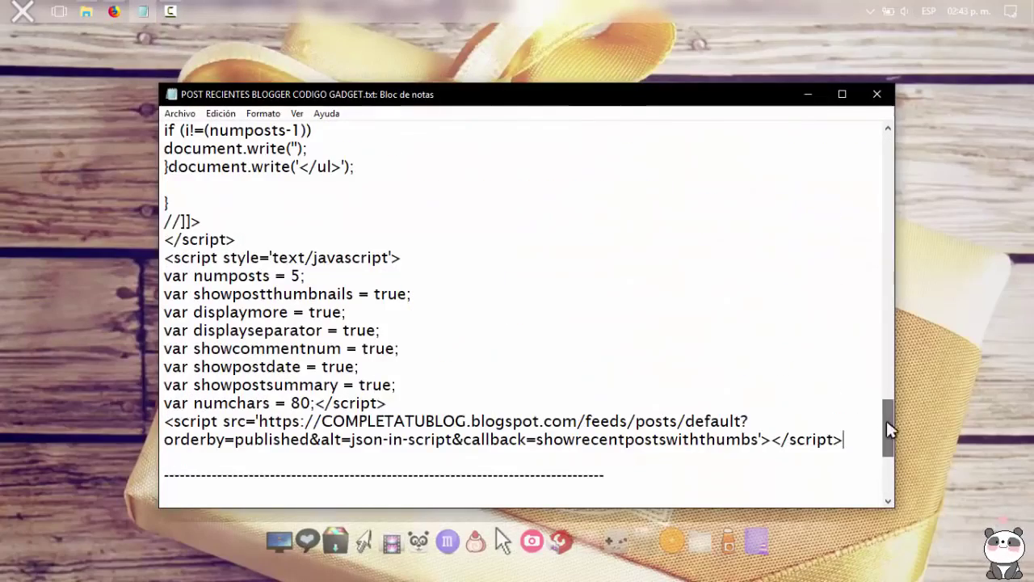
drag(845, 437, 145, 38)
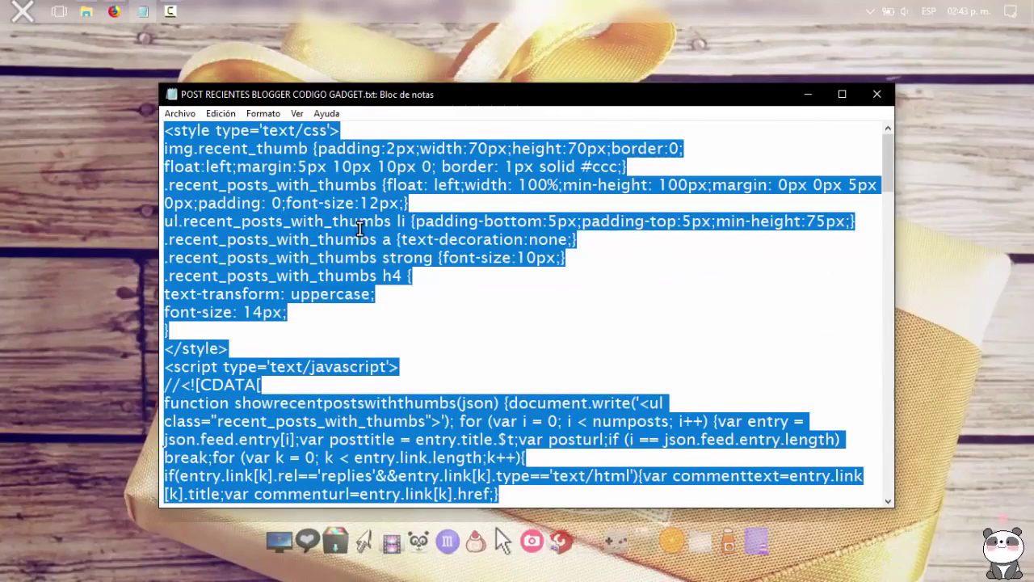
scroll(346, 214, down, 8)
Switch back to Firefox and open the Diseño page of the Orangee✿Pruebas blog in Blogger.
click(114, 11)
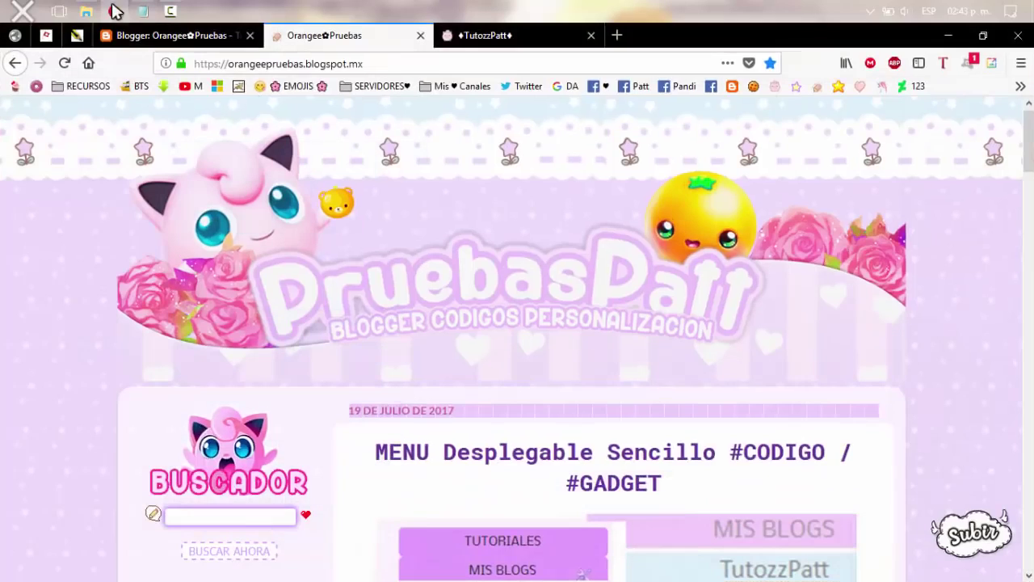
click(172, 38)
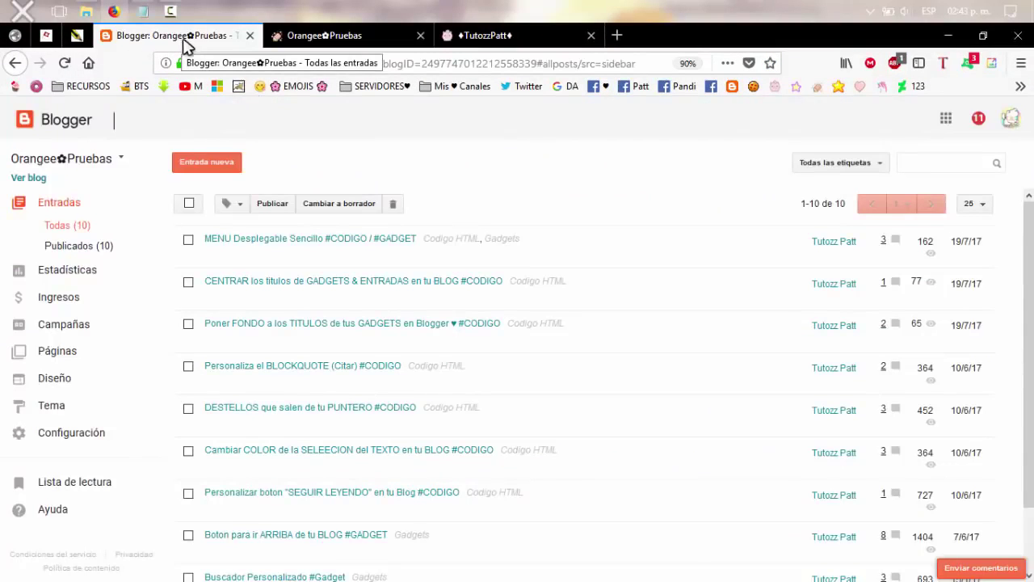
click(118, 159)
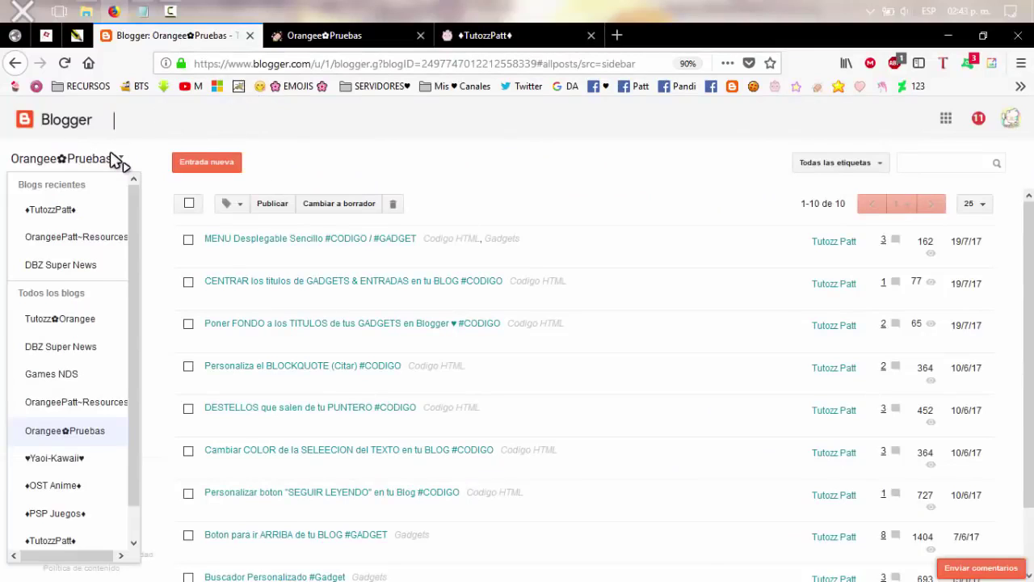
click(118, 160)
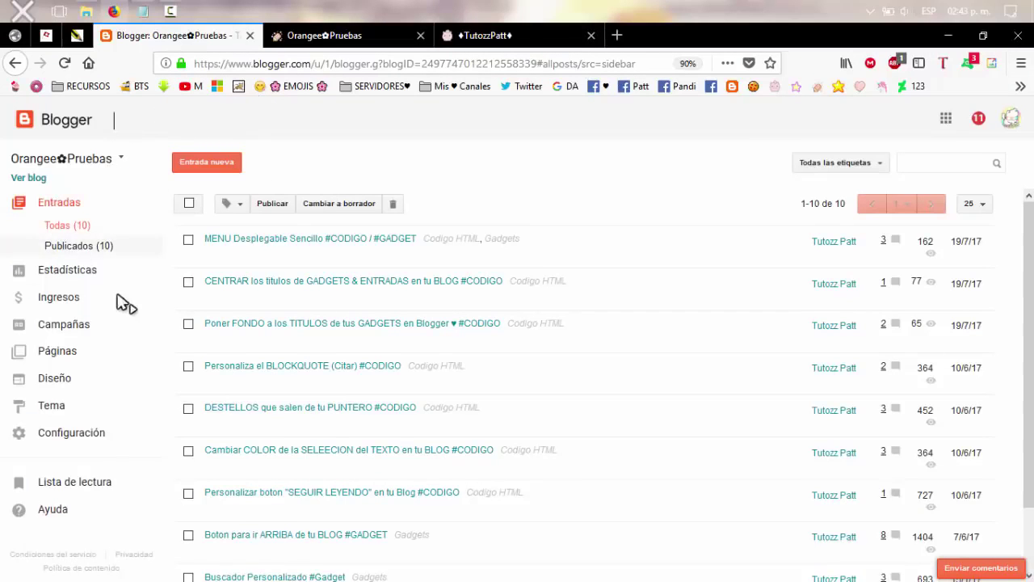
click(58, 379)
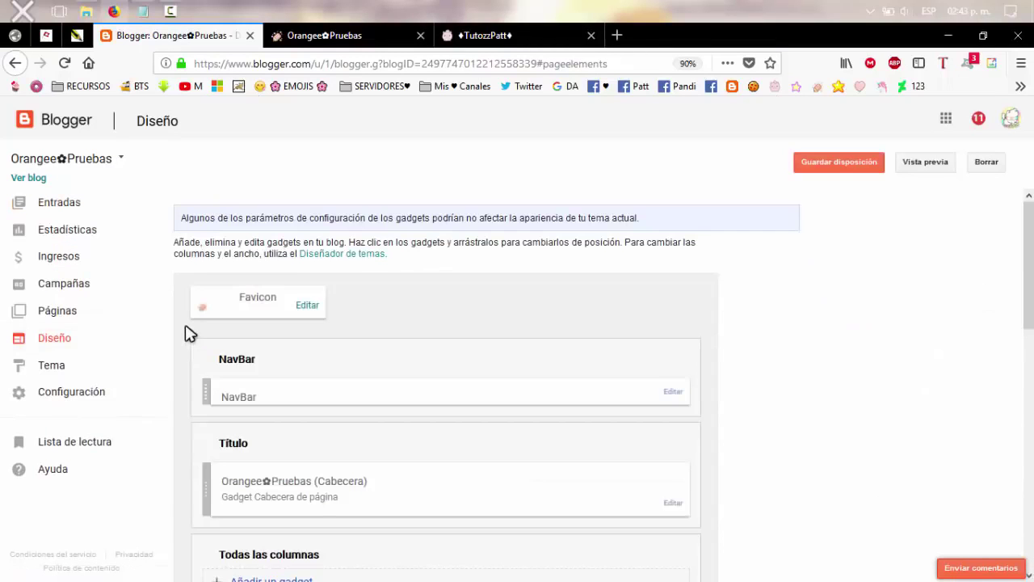
Add a new HTML/JavaScript gadget to the sidebar-left-1 section of the layout.
scroll(189, 335, down, 1)
scroll(188, 333, down, 5)
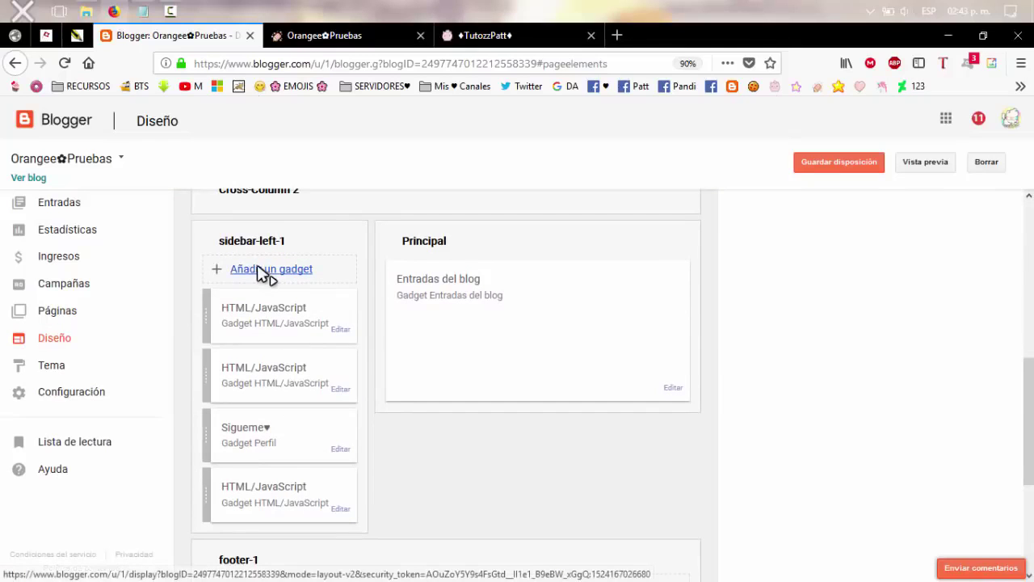
click(272, 271)
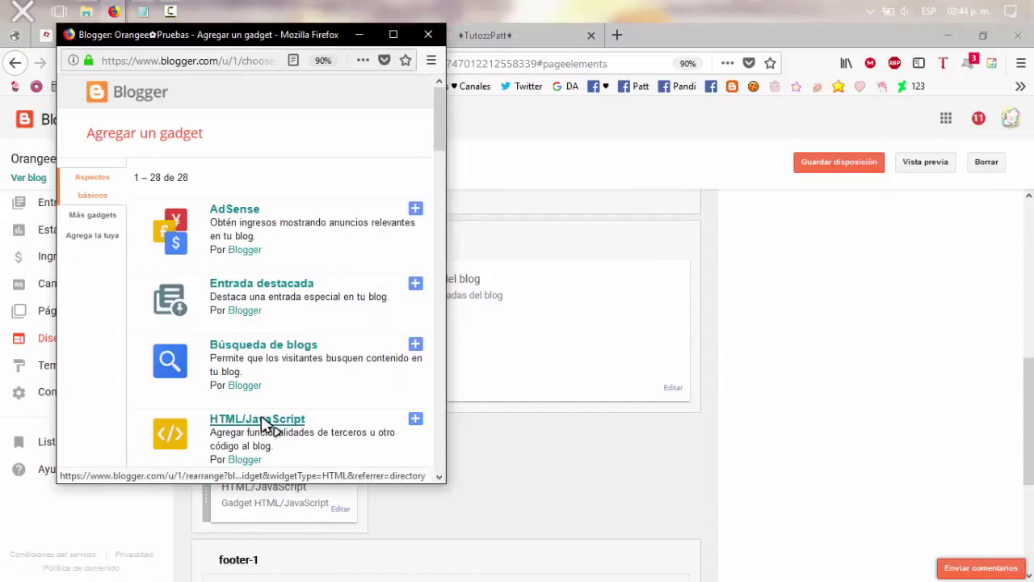
scroll(266, 379, down, 3)
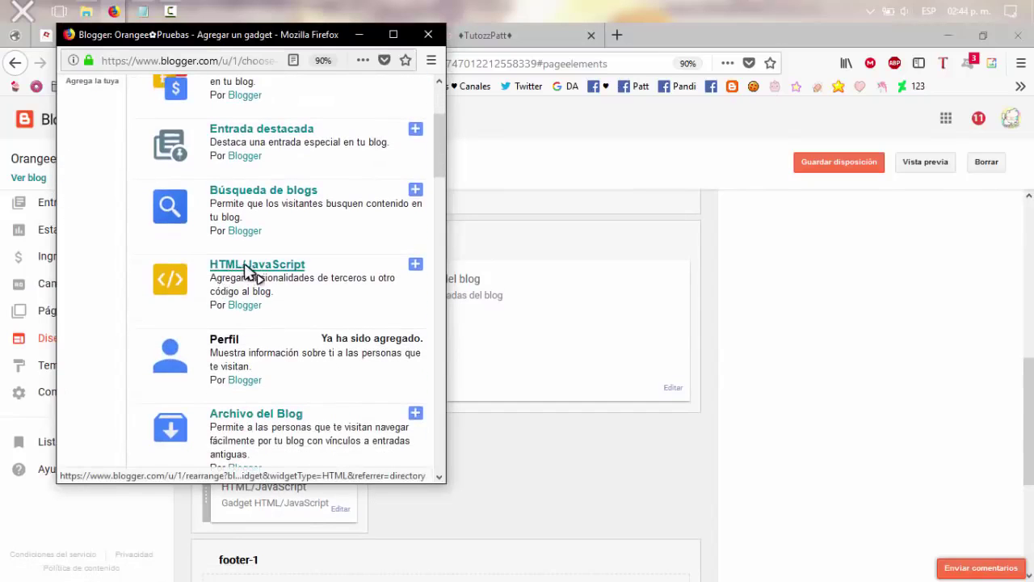
click(263, 268)
Paste the copied recent-posts code as the gadget's content and title the gadget RECIENTES.
click(162, 265)
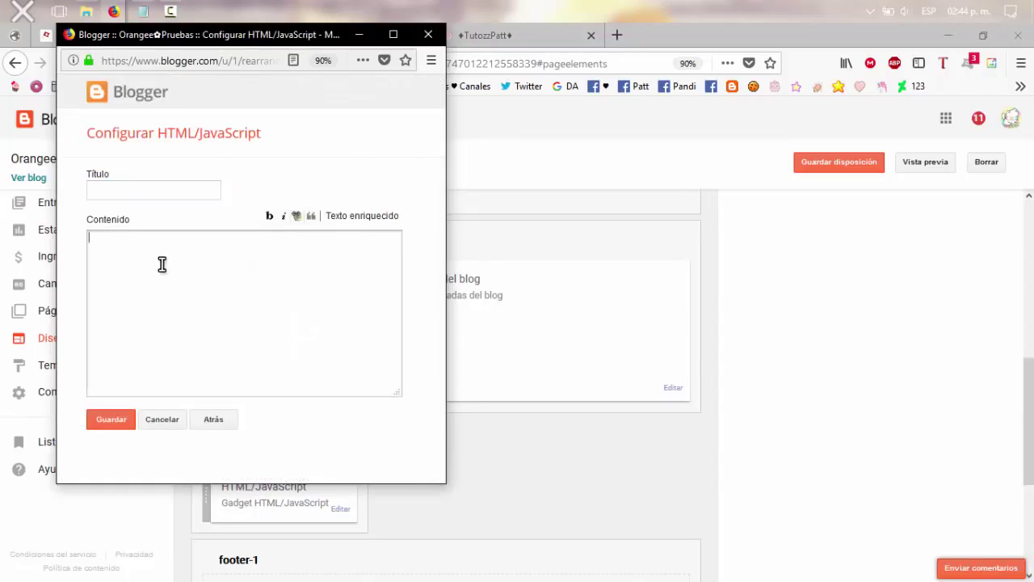
key(ctrl+v)
click(124, 191)
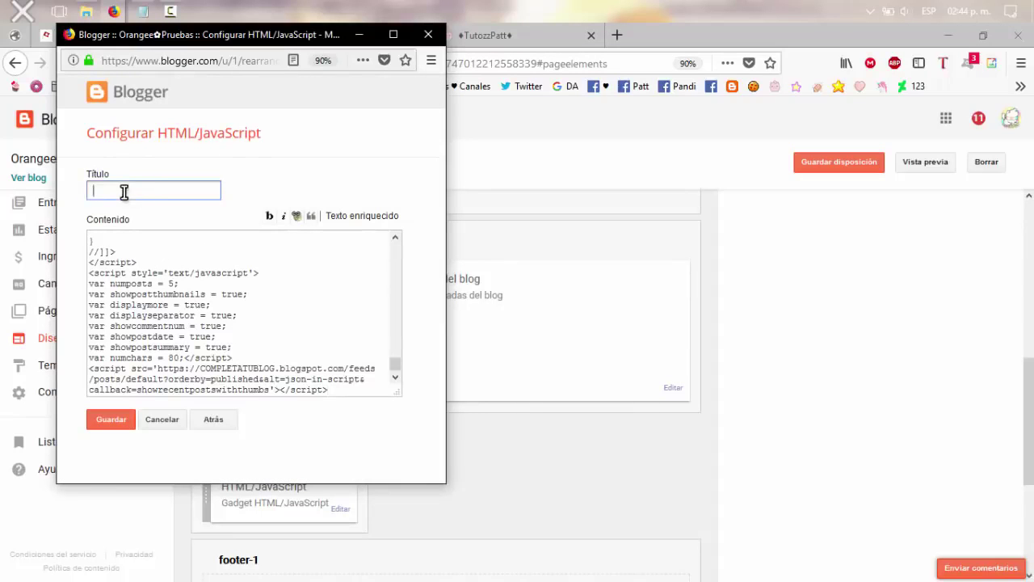
text(rec)
Enlarge the gadget configuration window and its content box to show more of the code.
drag(401, 371, 395, 404)
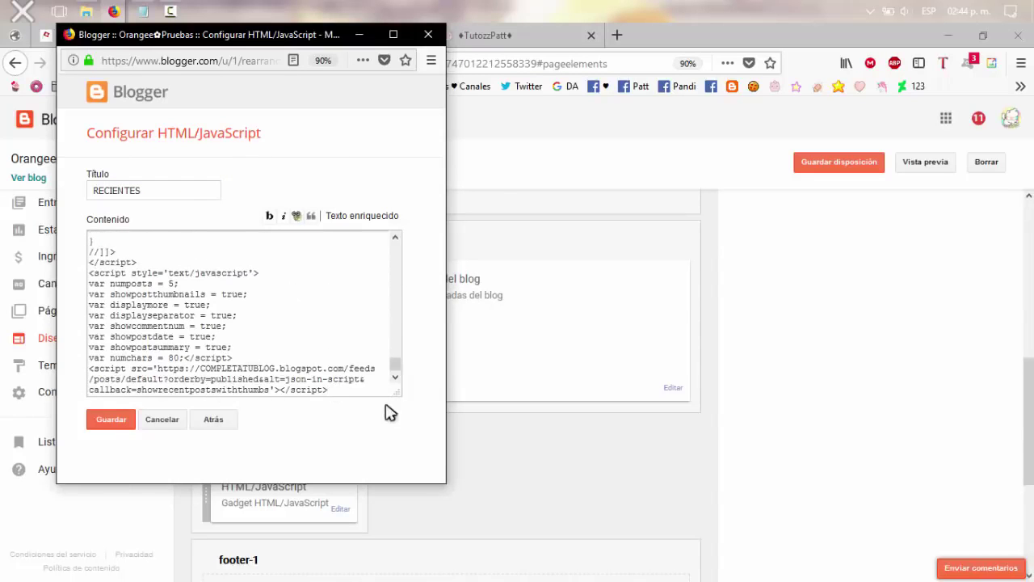
drag(446, 484, 609, 537)
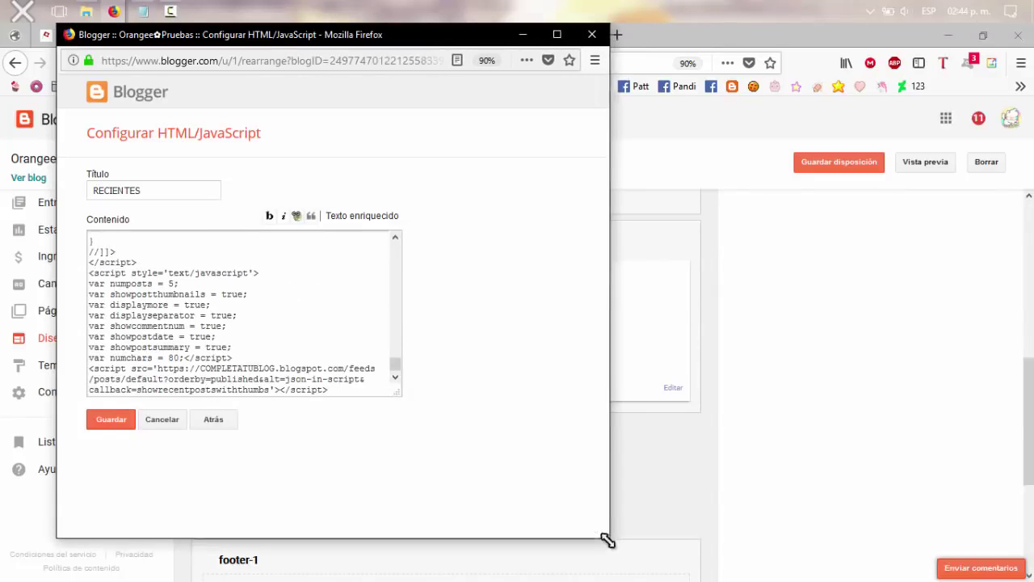
drag(396, 392, 548, 473)
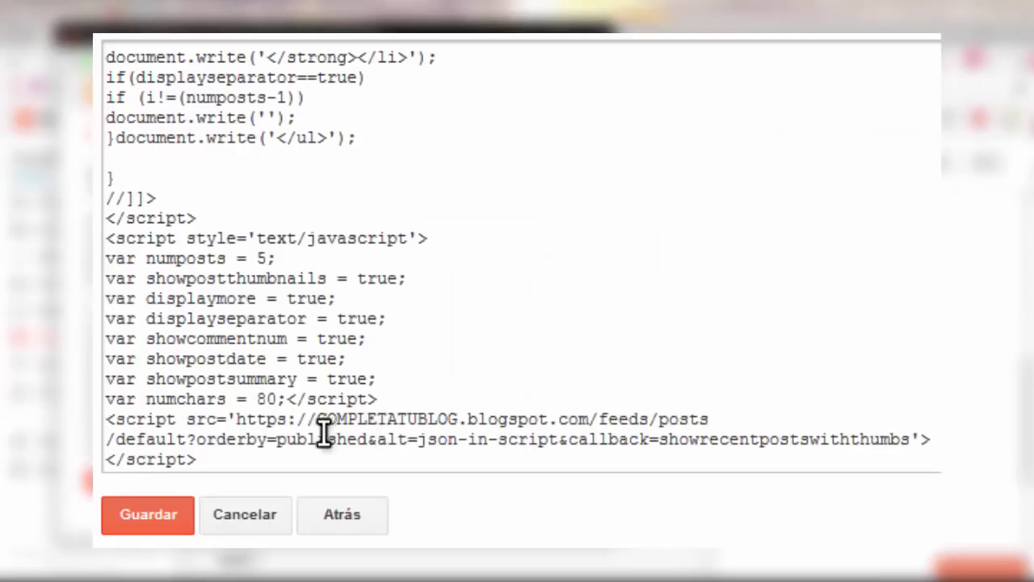
Select the COMPLETATUBLOG placeholder in the code's feed address and copy the orangeepruebas subdomain from the blog's web address.
click(410, 420)
drag(454, 420, 329, 427)
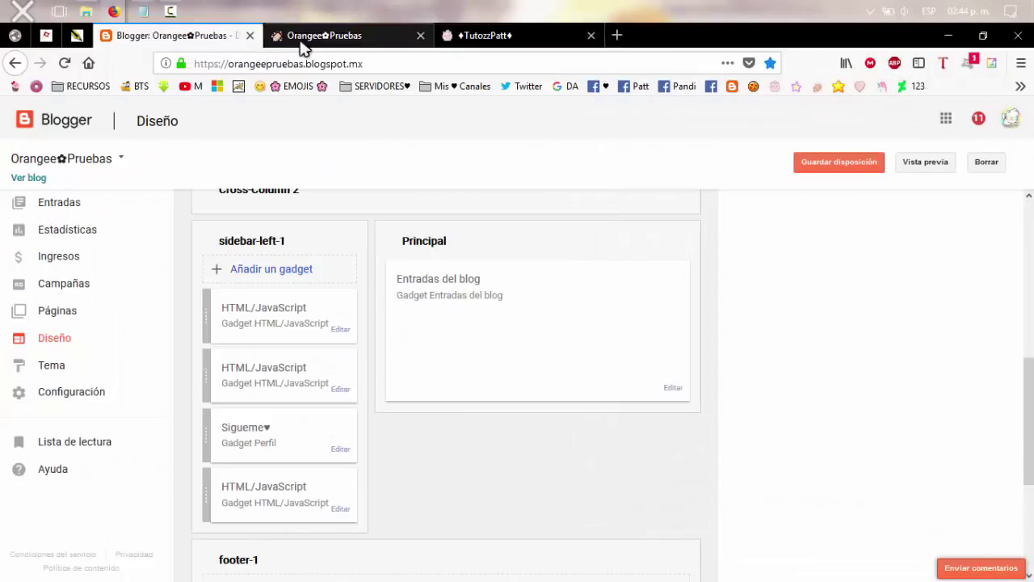
click(300, 41)
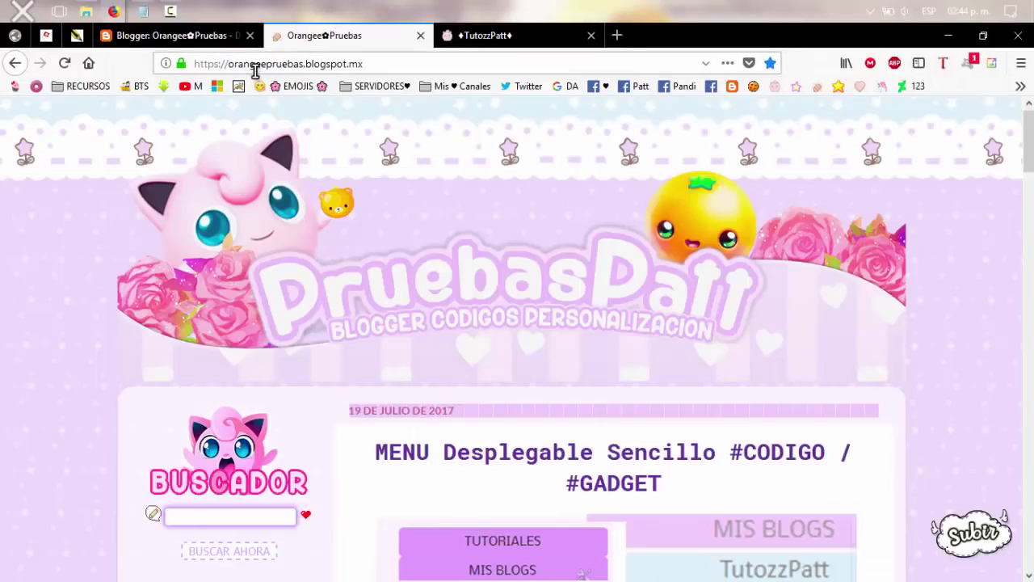
click(295, 64)
click(295, 64)
drag(295, 64, 230, 71)
key(ctrl+c)
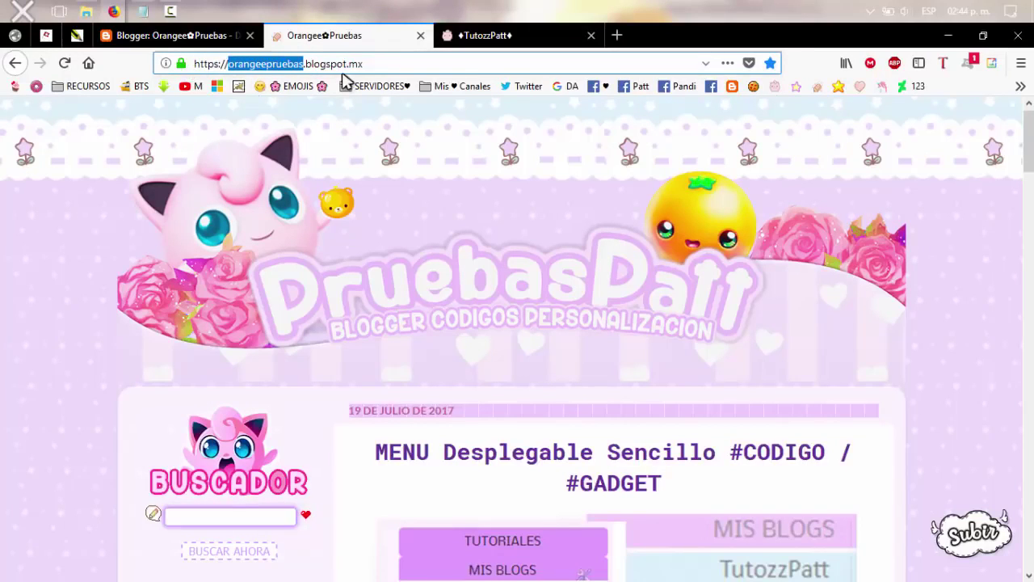
click(174, 35)
mouse_move(114, 11)
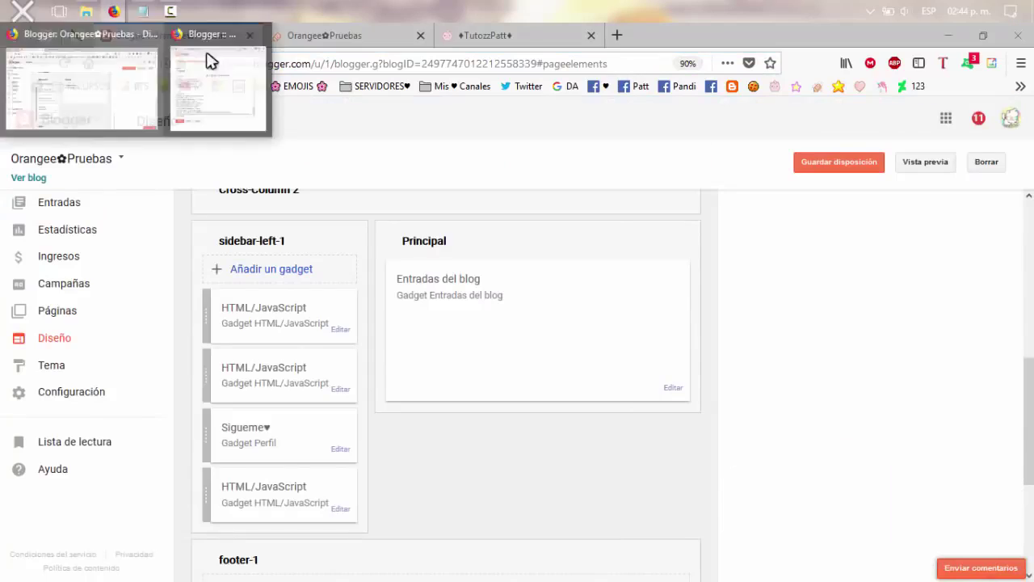
click(207, 58)
key(ctrl+v)
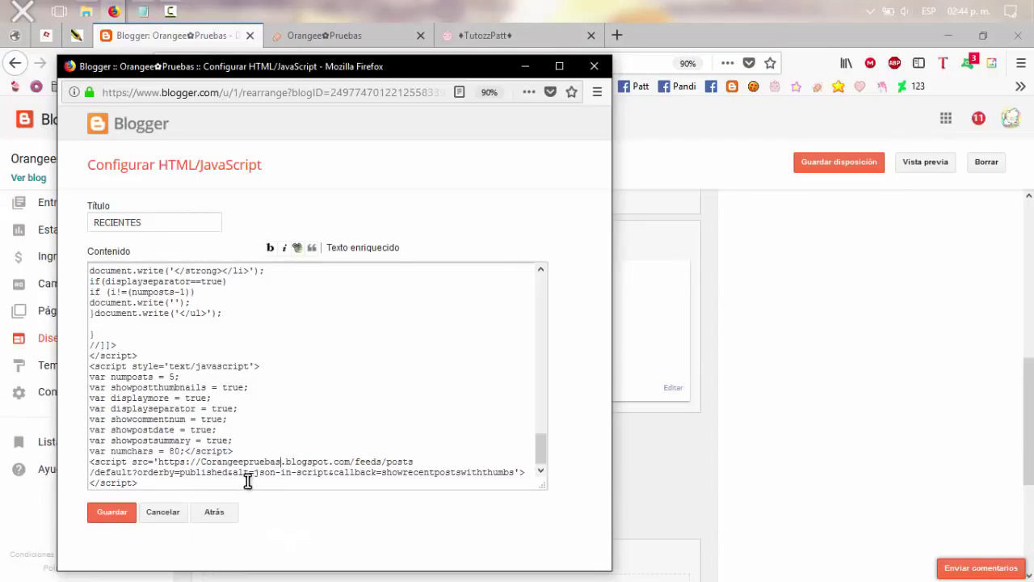
click(200, 461)
key(Delete)
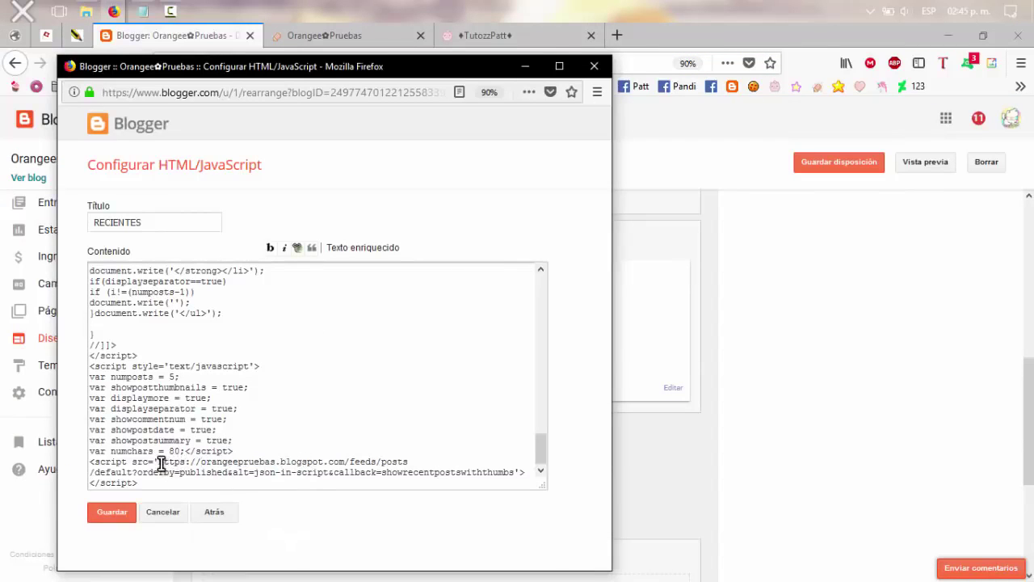
Check the code's feed address against the blog's web address, and save both the RECIENTES gadget and the layout.
drag(208, 462, 324, 35)
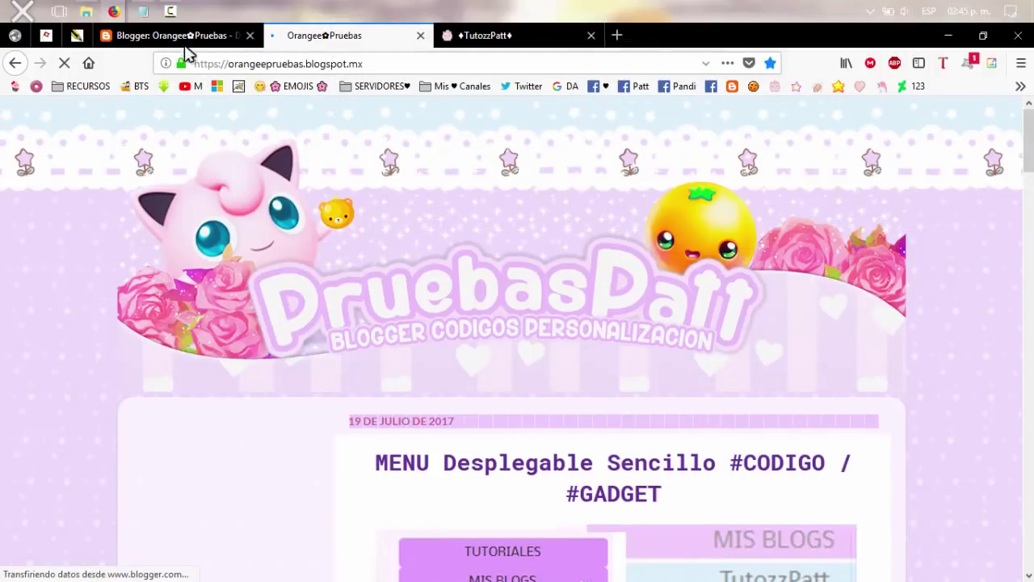
mouse_move(154, 37)
click(202, 72)
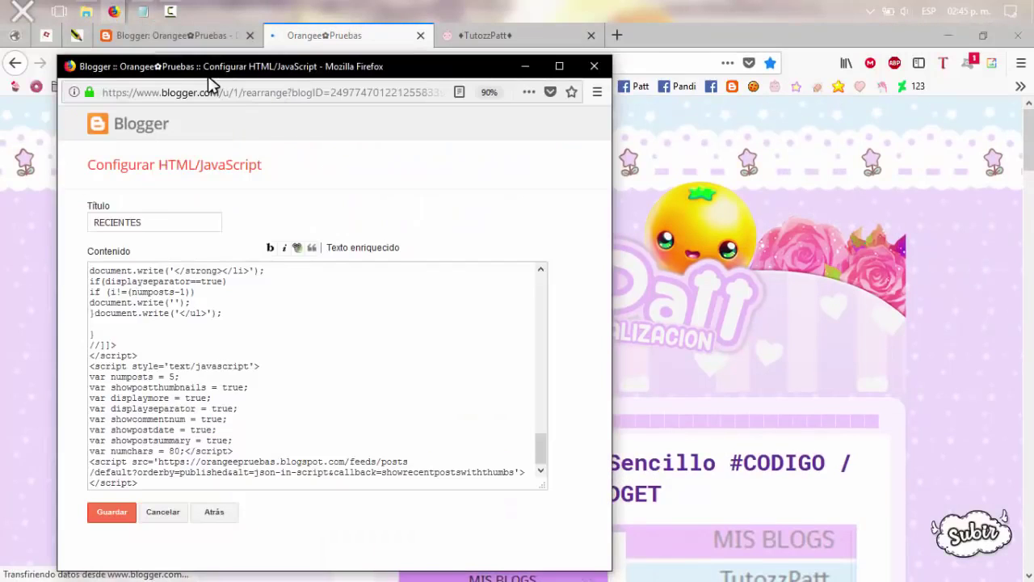
drag(159, 461, 345, 461)
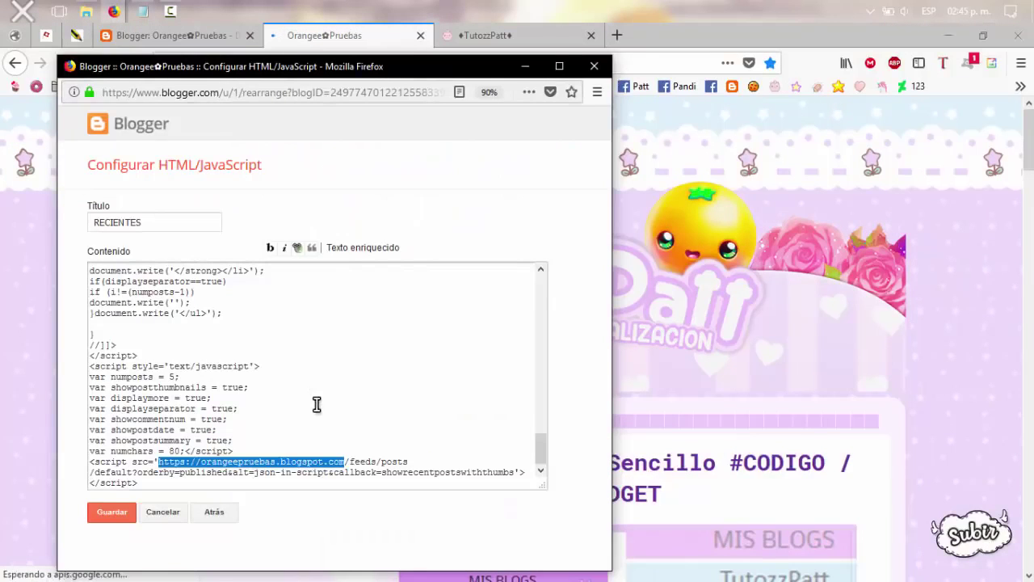
click(318, 472)
click(114, 513)
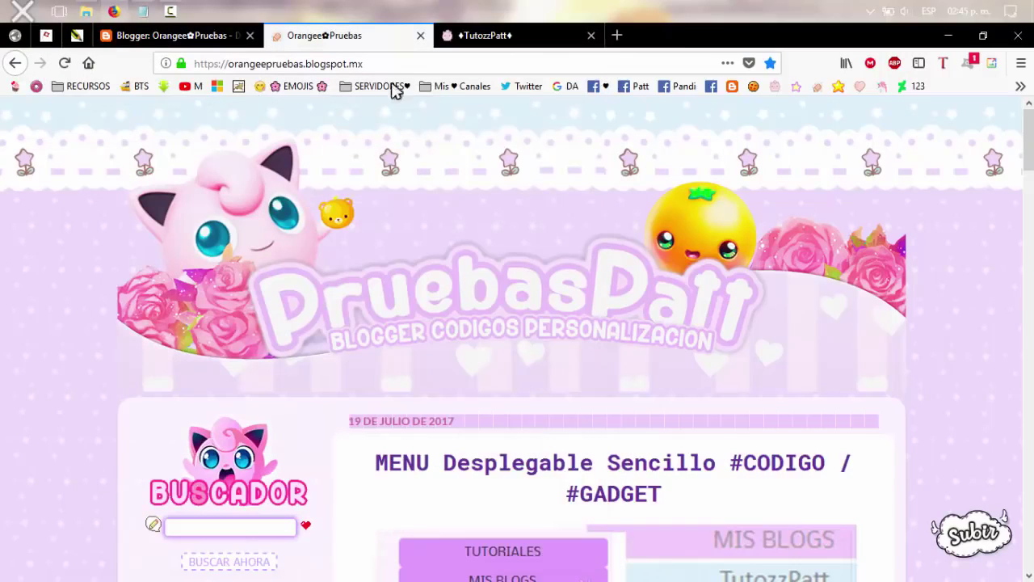
click(224, 36)
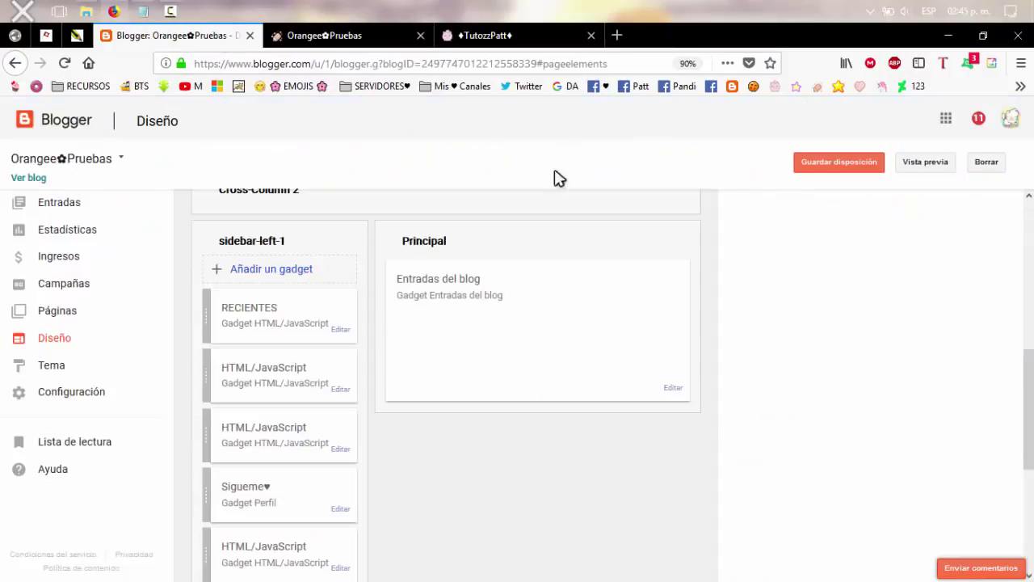
click(811, 162)
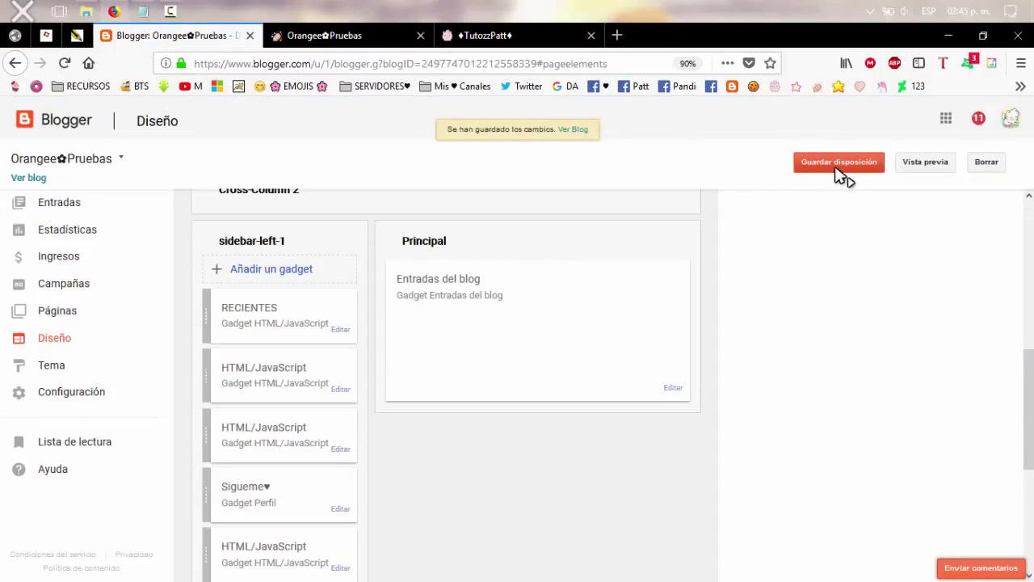
Reload the published blog and view the RECIENTES gadget in its sidebar.
click(309, 38)
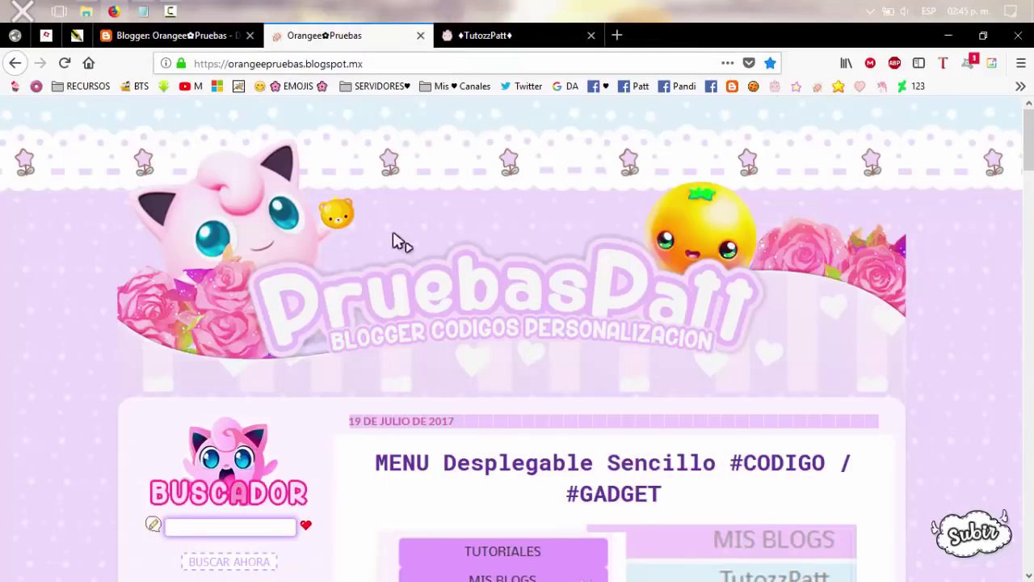
click(464, 293)
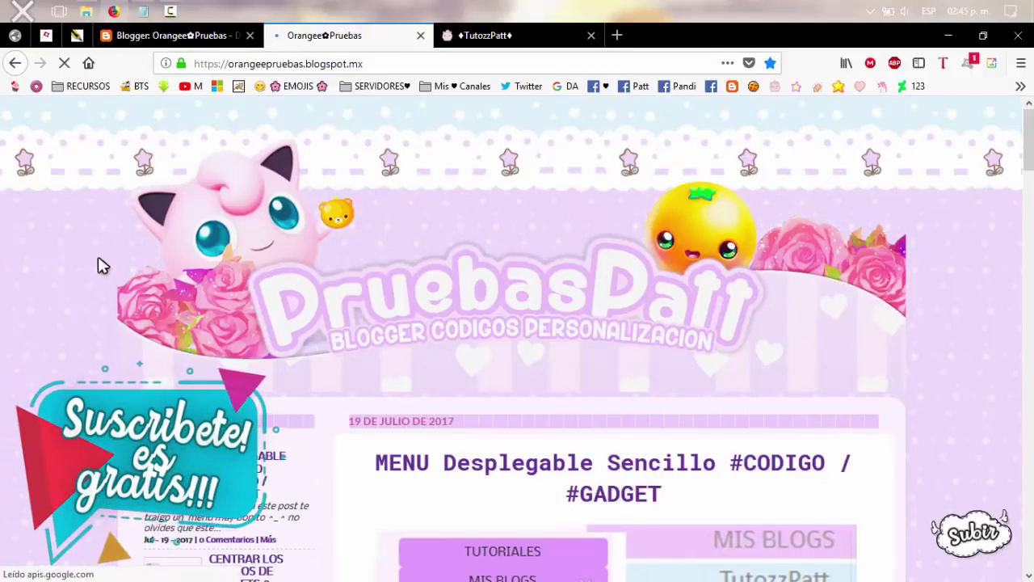
scroll(127, 323, down, 4)
scroll(243, 269, up, 2)
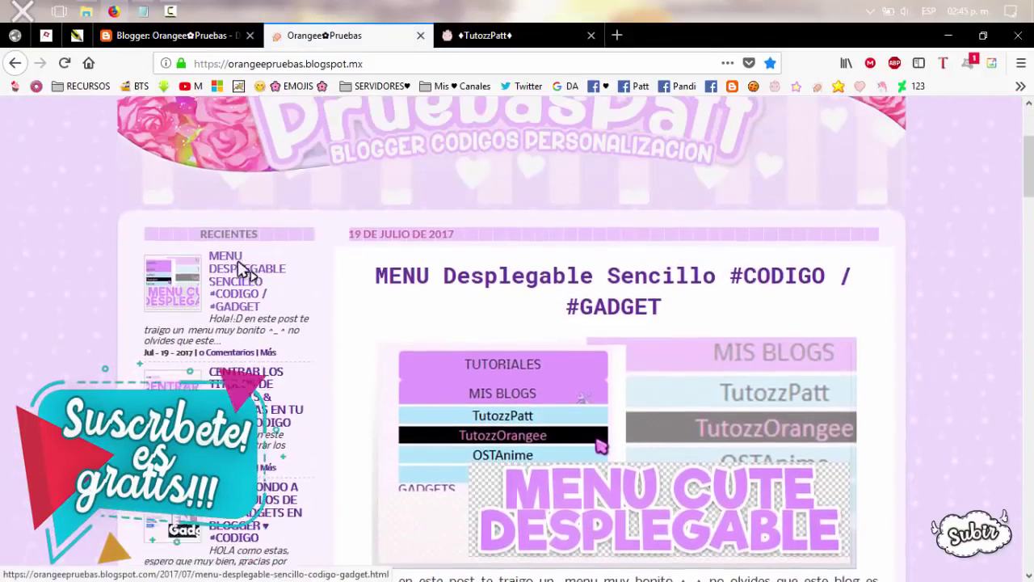
Move the RECIENTES gadget in sidebar-left-1 to just above the Sigueme♥ gadget and save the layout.
click(201, 34)
scroll(373, 251, down, 3)
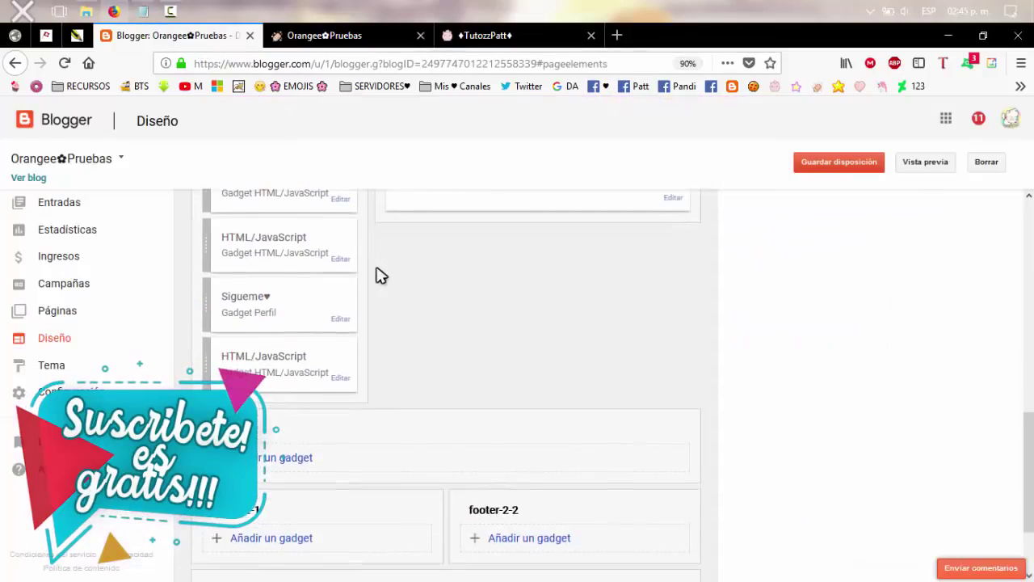
scroll(377, 275, up, 3)
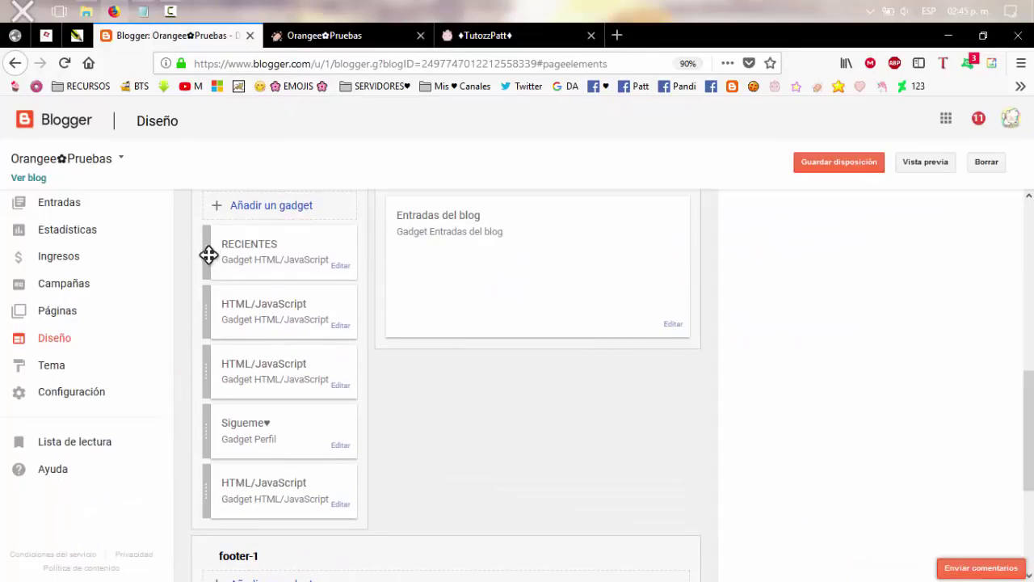
drag(208, 255, 210, 368)
click(849, 166)
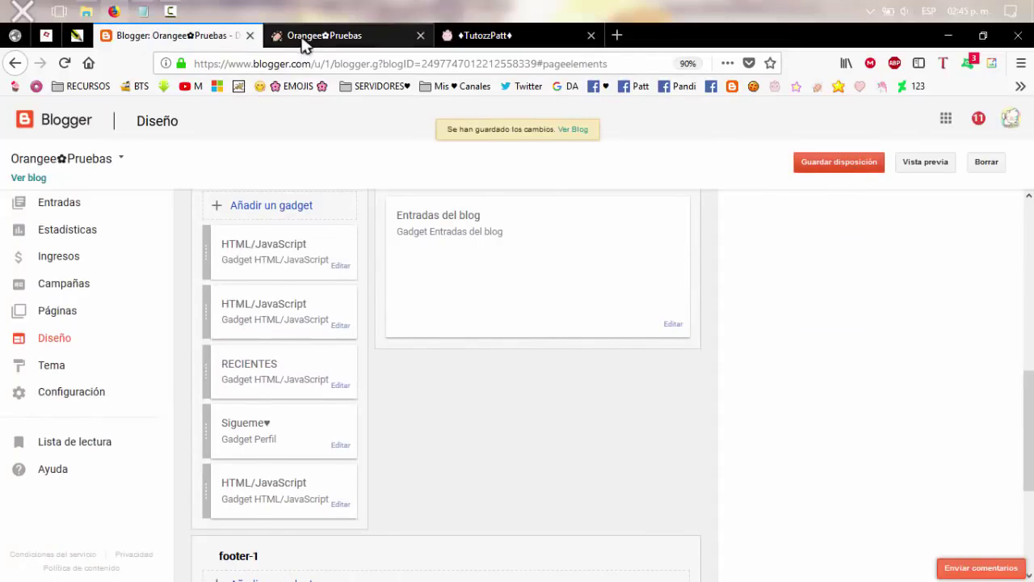
Reload the published blog and examine the RECIENTES gadget's new position, thumbnails, summaries and dates in the sidebar.
click(302, 36)
scroll(404, 234, up, 3)
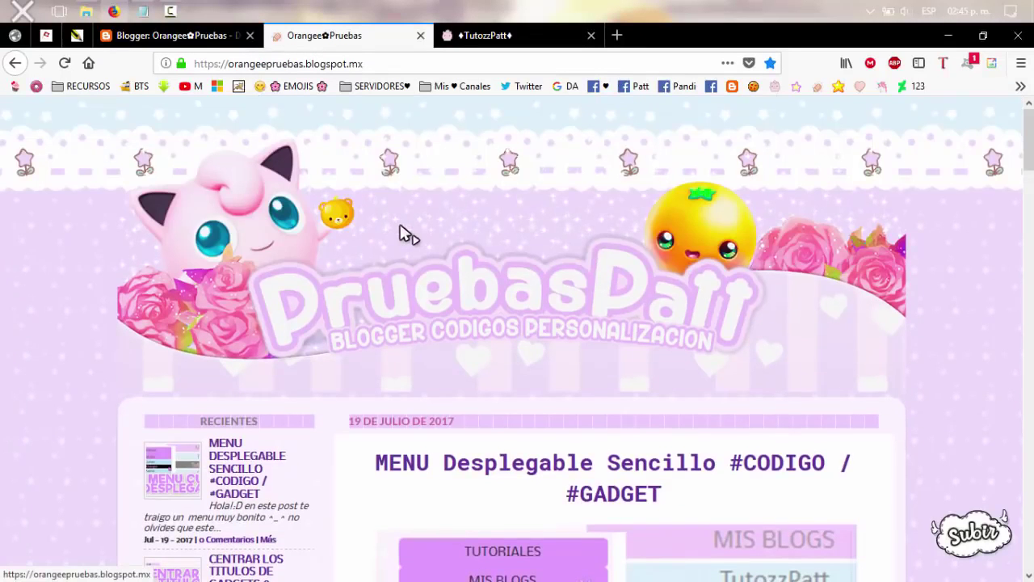
key(F5)
scroll(340, 284, down, 4)
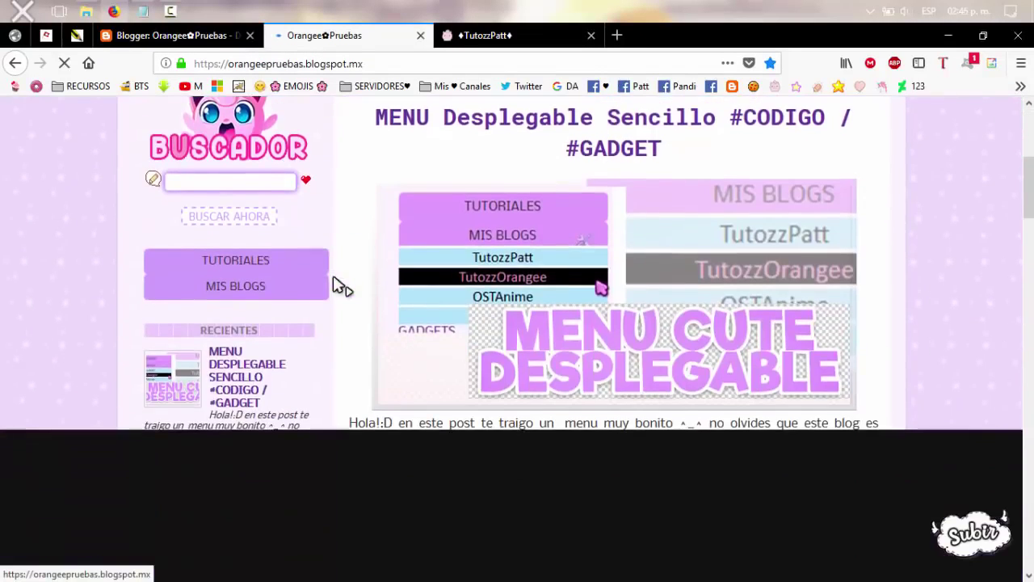
scroll(339, 284, down, 2)
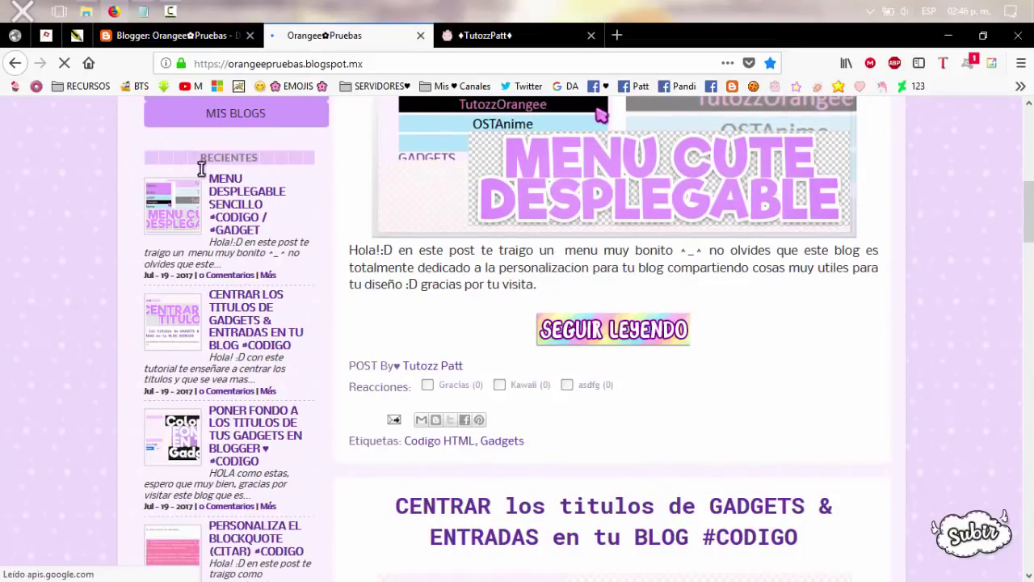
scroll(206, 263, down, 3)
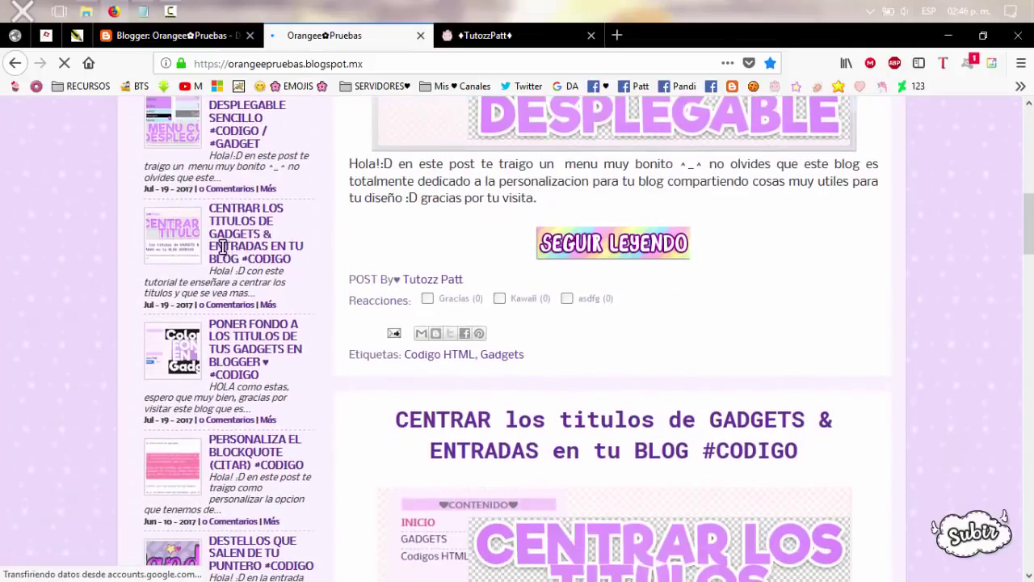
scroll(206, 274, down, 3)
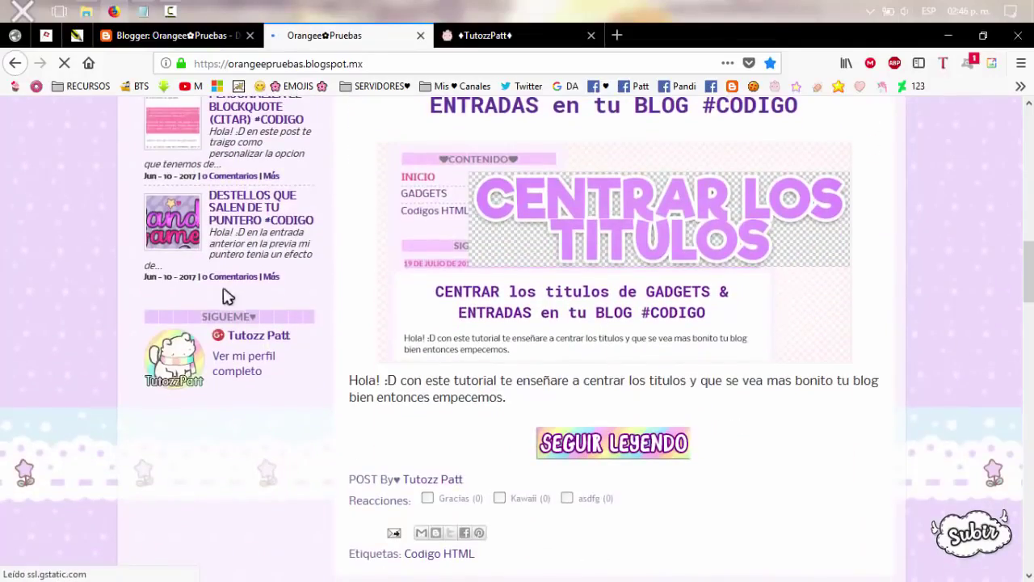
scroll(242, 323, up, 3)
scroll(246, 358, up, 2)
scroll(333, 168, down, 1)
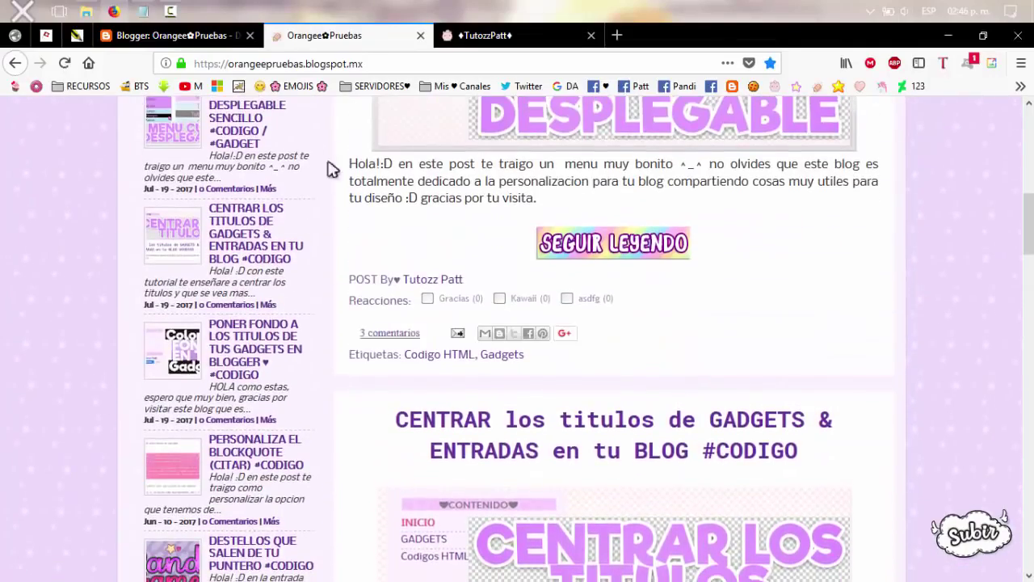
Switch to the POST RECIENTES BLOGGER CODIGO GADGET.txt file in Notepad and read the explanation of the numposts setting.
click(144, 12)
click(144, 13)
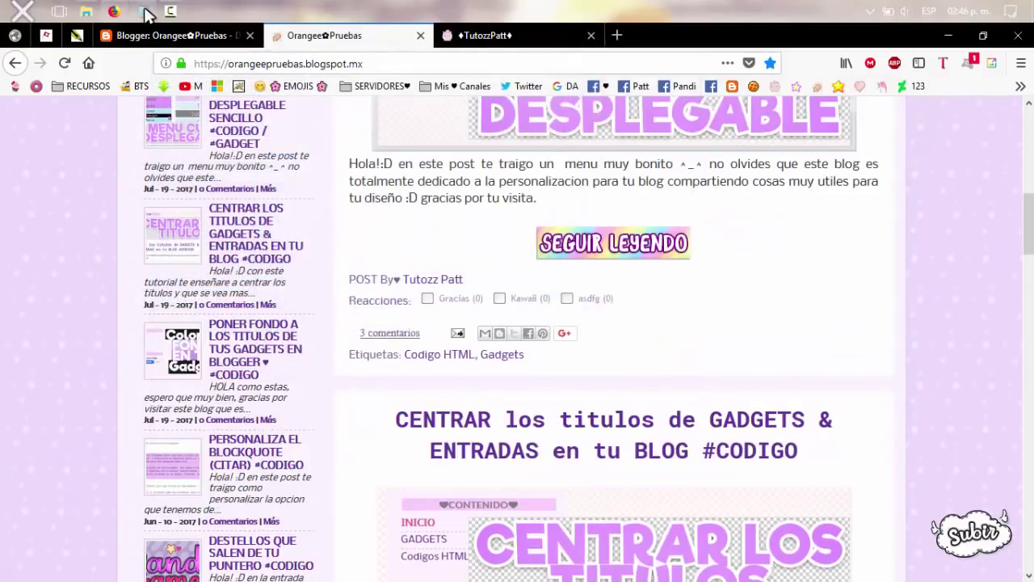
click(145, 13)
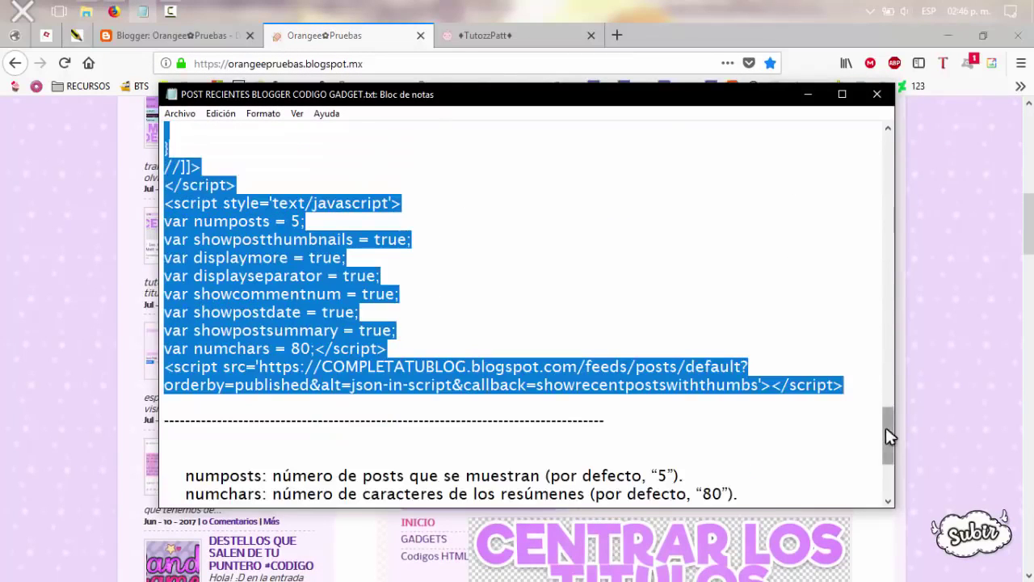
drag(889, 436, 889, 473)
click(316, 276)
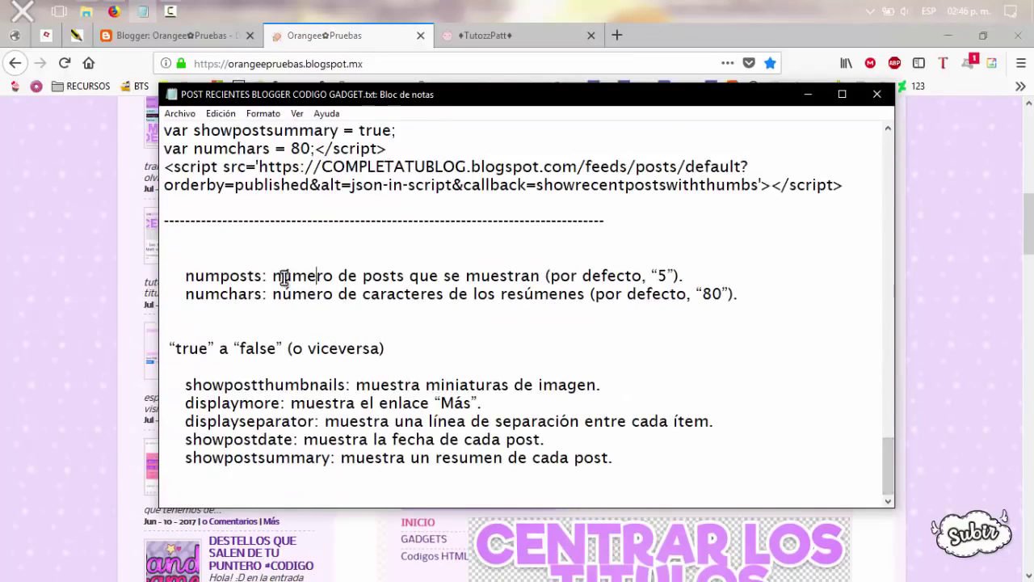
drag(263, 275, 185, 276)
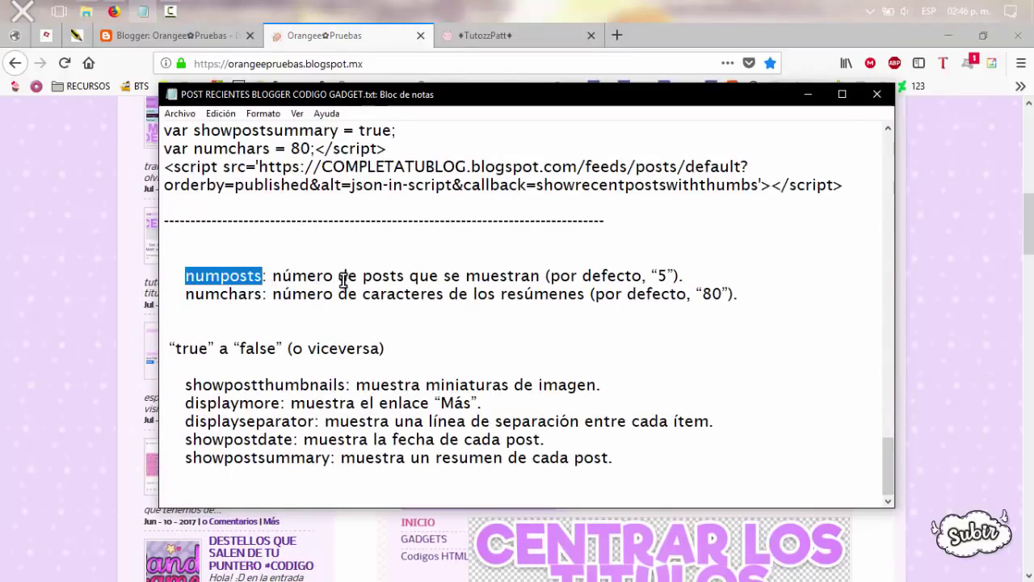
drag(338, 275, 505, 279)
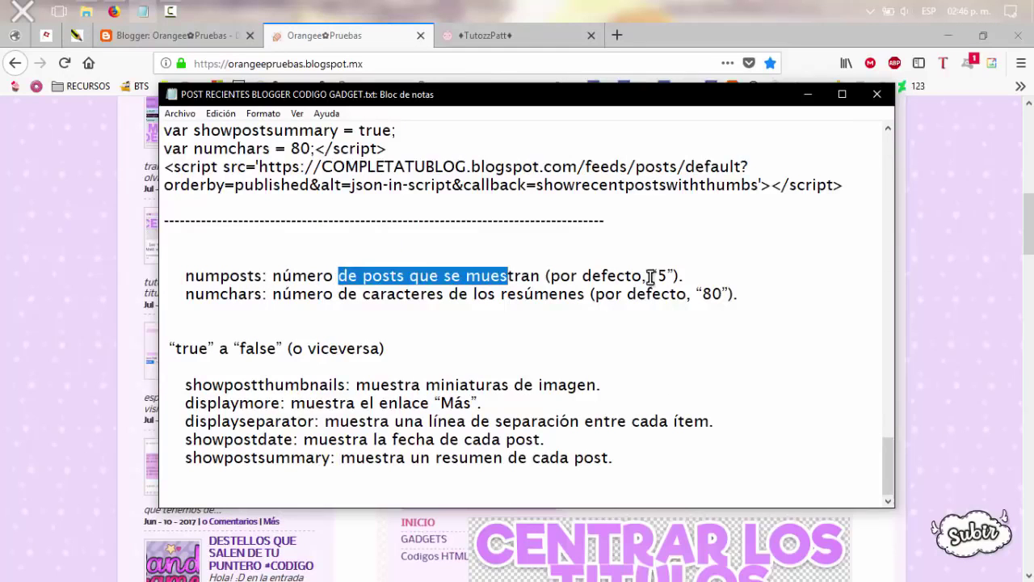
drag(666, 275, 653, 275)
Locate the COMPLETATUBLOG placeholder and the numposts and numchars values in the code, and read the numchars explanation.
scroll(418, 274, up, 4)
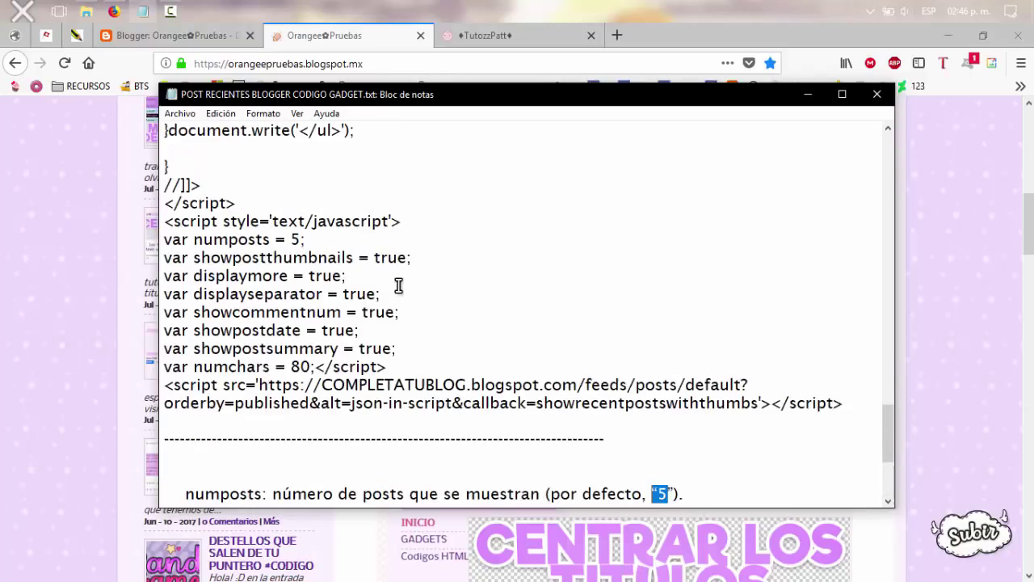
drag(329, 386, 452, 387)
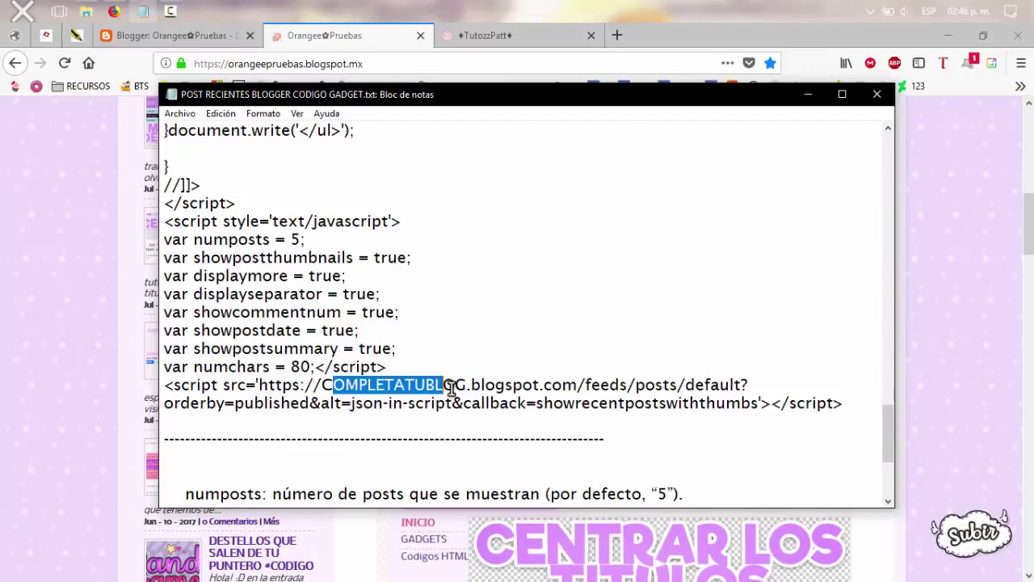
click(220, 240)
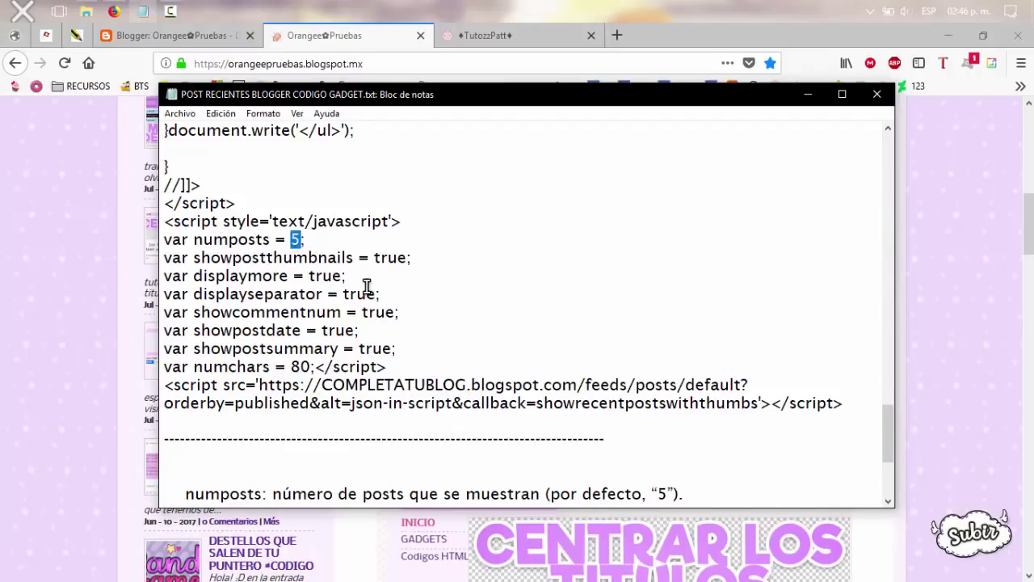
scroll(367, 286, down, 1)
drag(186, 459, 256, 459)
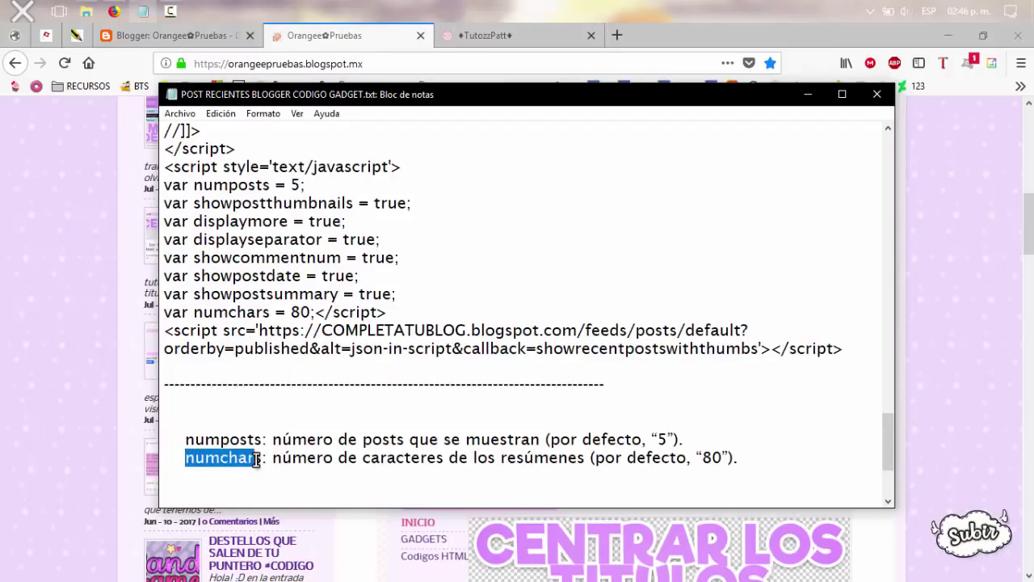
drag(263, 311, 172, 317)
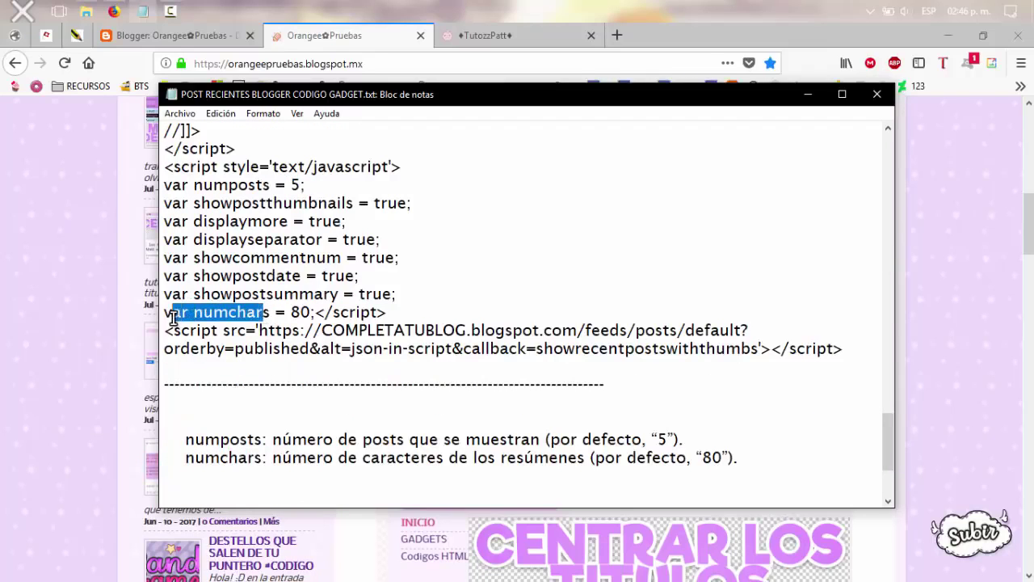
drag(313, 312, 291, 312)
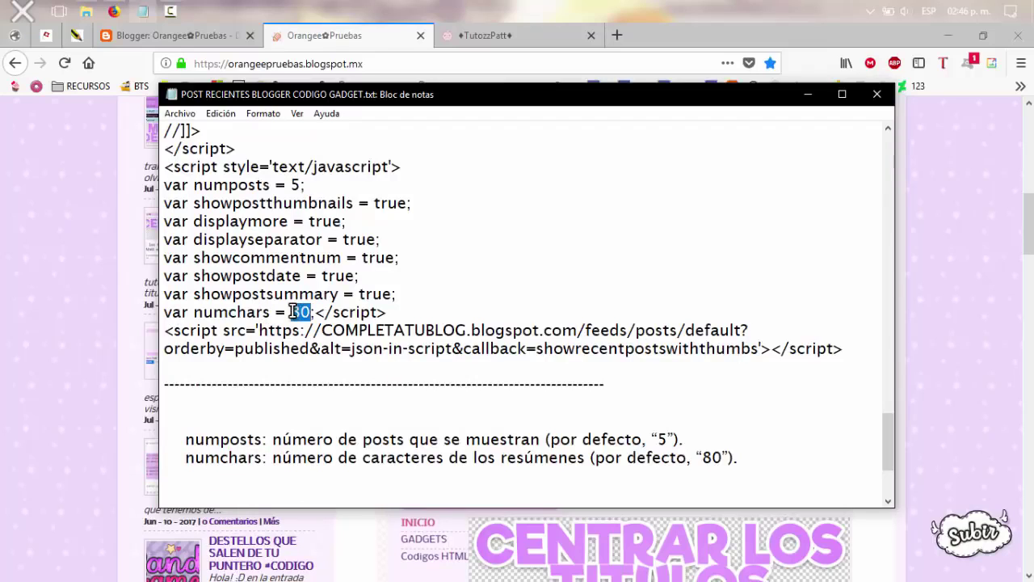
Read the explanations of the showpostthumbnails and displaymore settings in the notes below the gadget code.
click(744, 458)
scroll(745, 452, down, 3)
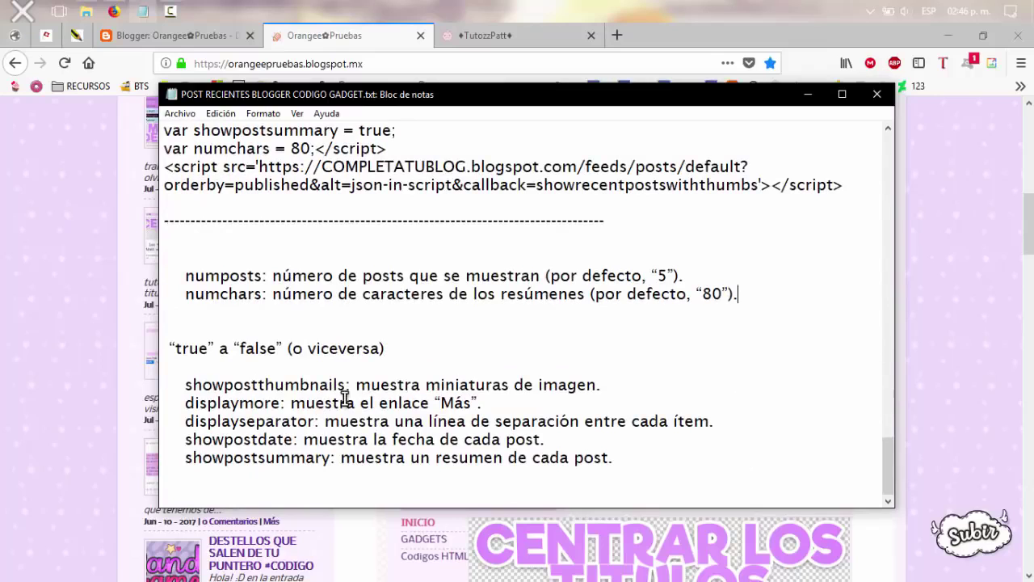
drag(360, 384, 601, 386)
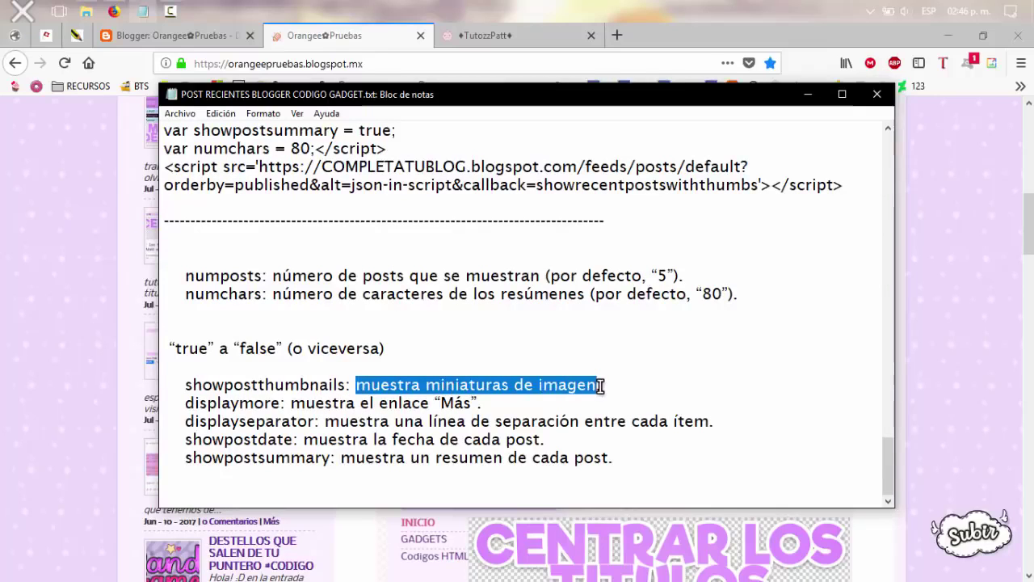
scroll(253, 379, up, 1)
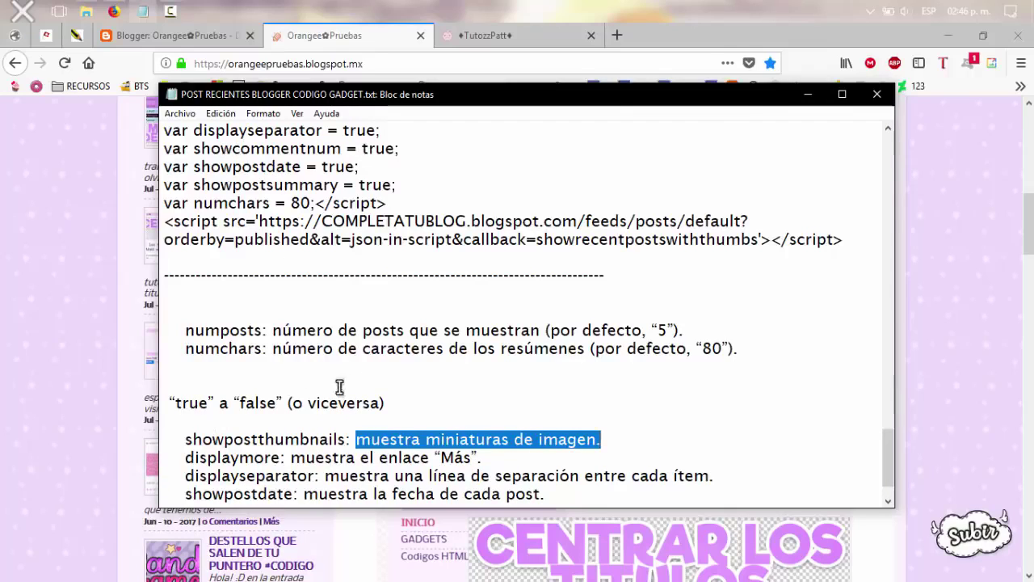
scroll(308, 437, down, 1)
drag(291, 405, 474, 403)
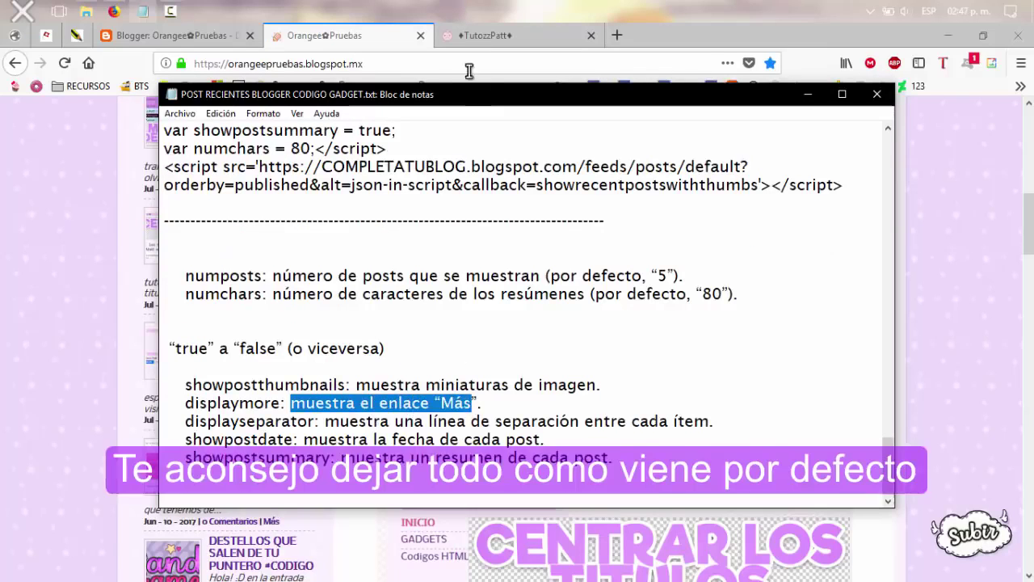
Check the RECIENTES gadget on the published blog, then return to the code file in Notepad and read the displayseparator explanation.
click(346, 37)
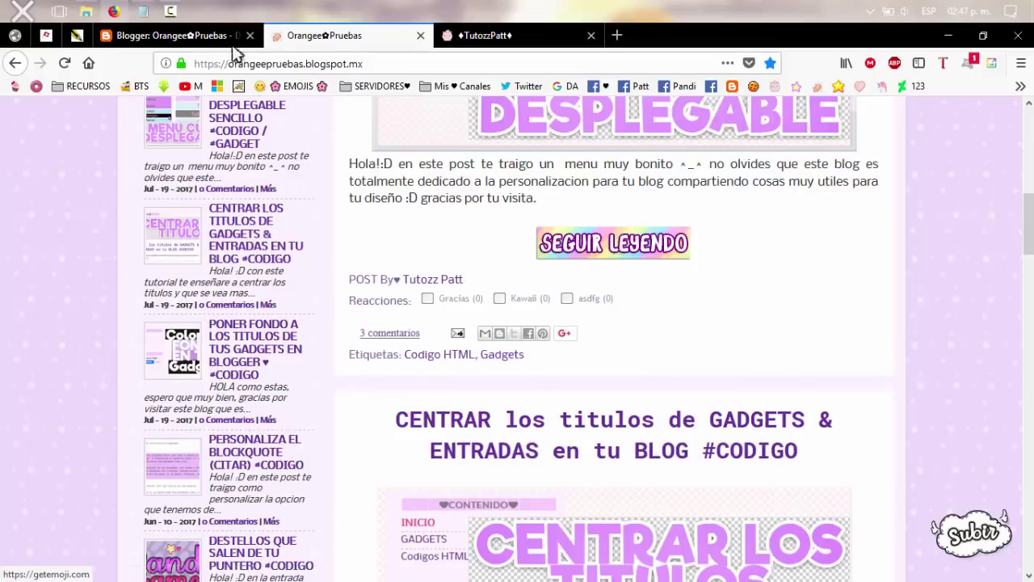
click(142, 10)
drag(361, 421, 490, 426)
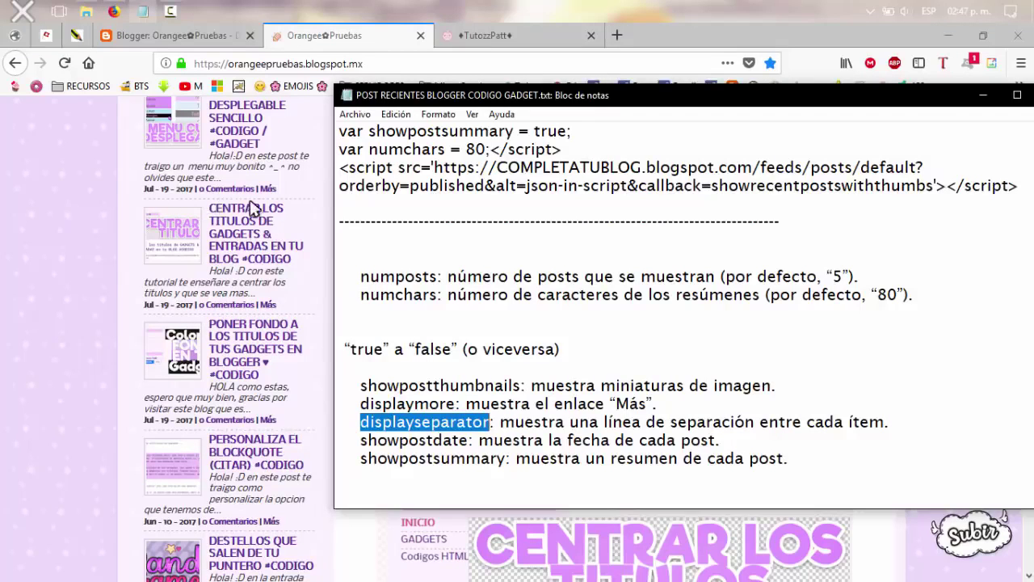
click(557, 429)
drag(501, 426, 853, 422)
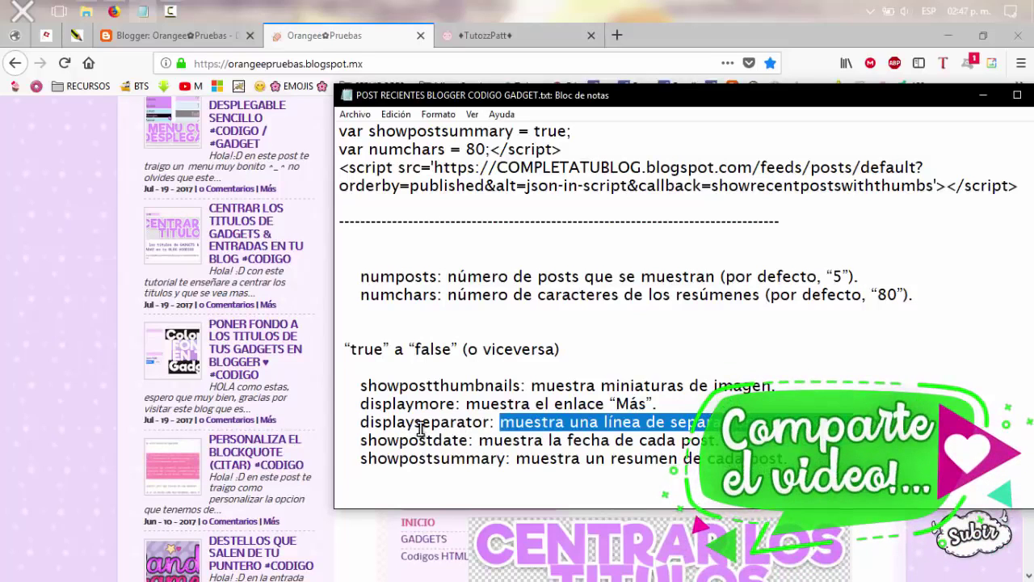
scroll(538, 185, up, 2)
scroll(538, 185, down, 2)
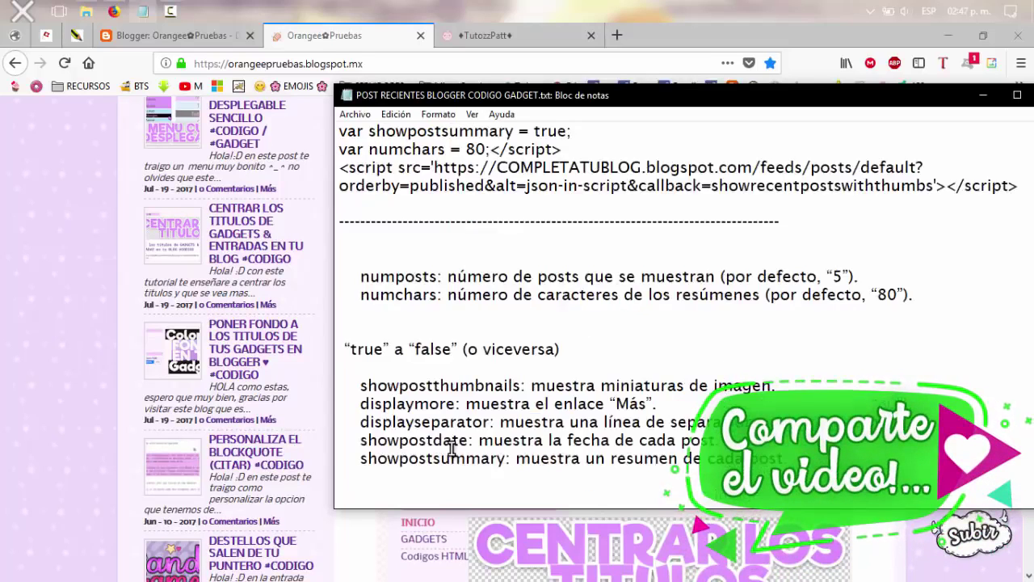
Read the showpostdate explanation and the note on switching settings between "true" and "false".
drag(369, 440, 715, 444)
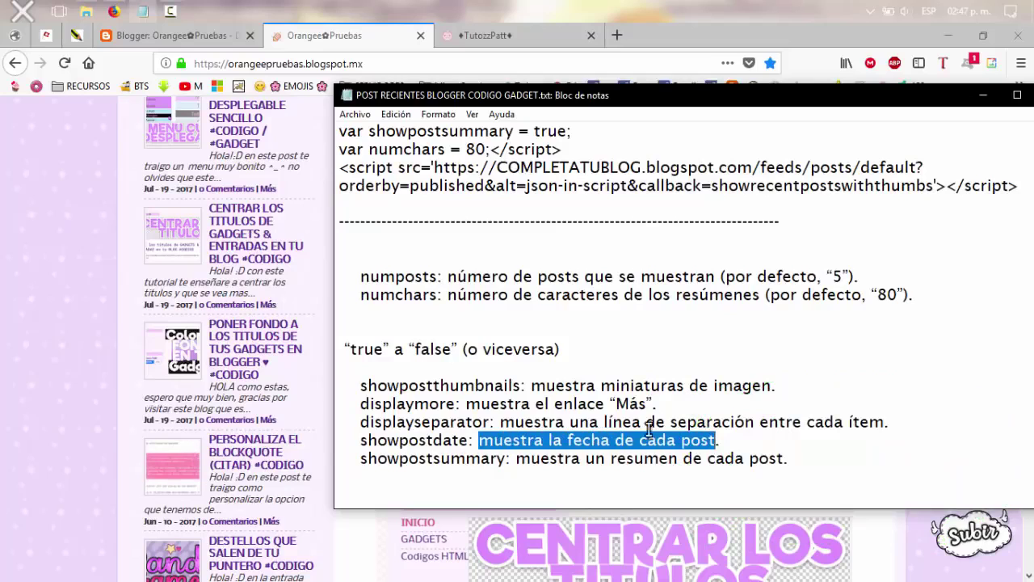
scroll(631, 437, up, 1)
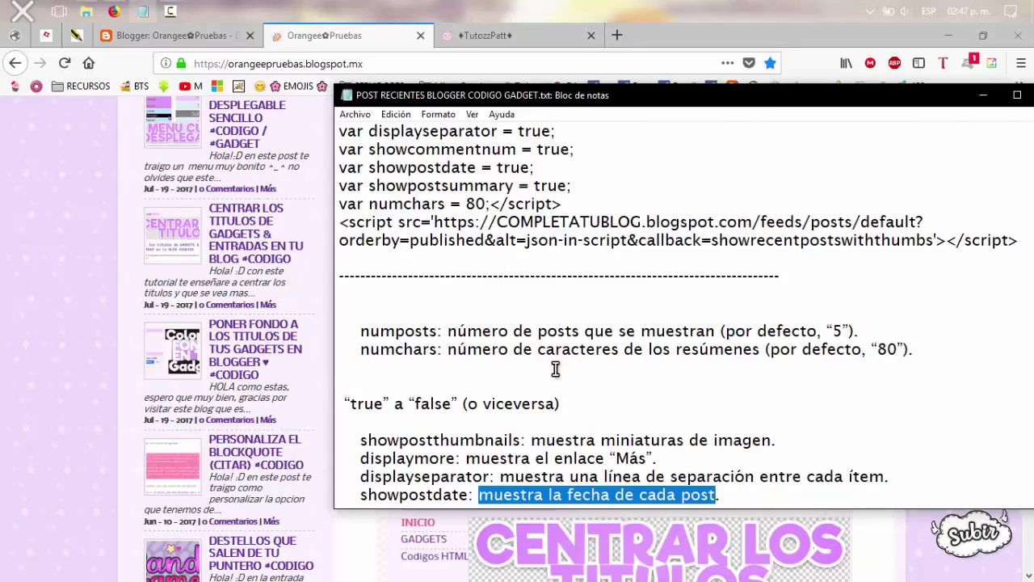
scroll(555, 368, down, 1)
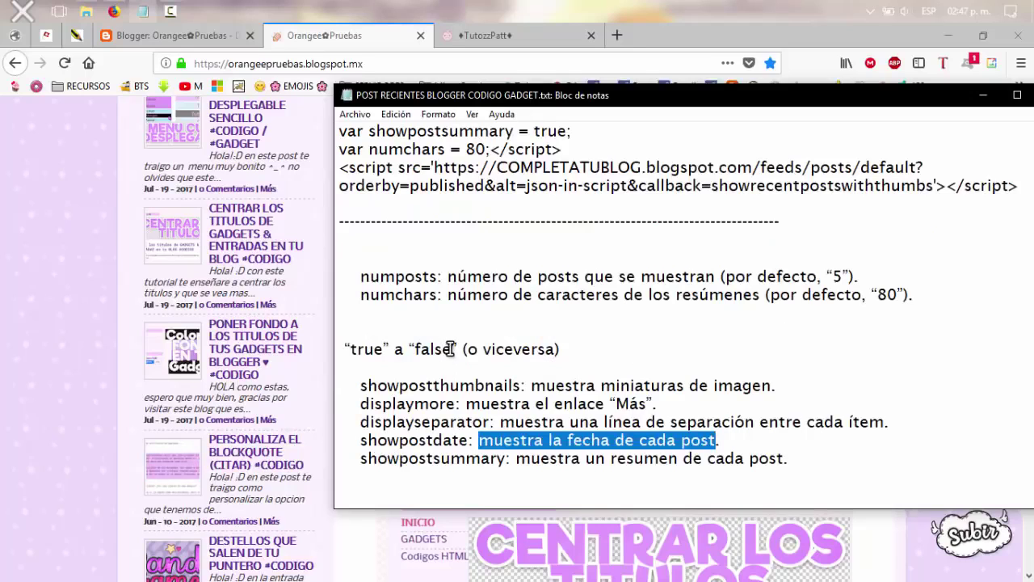
drag(451, 348, 416, 348)
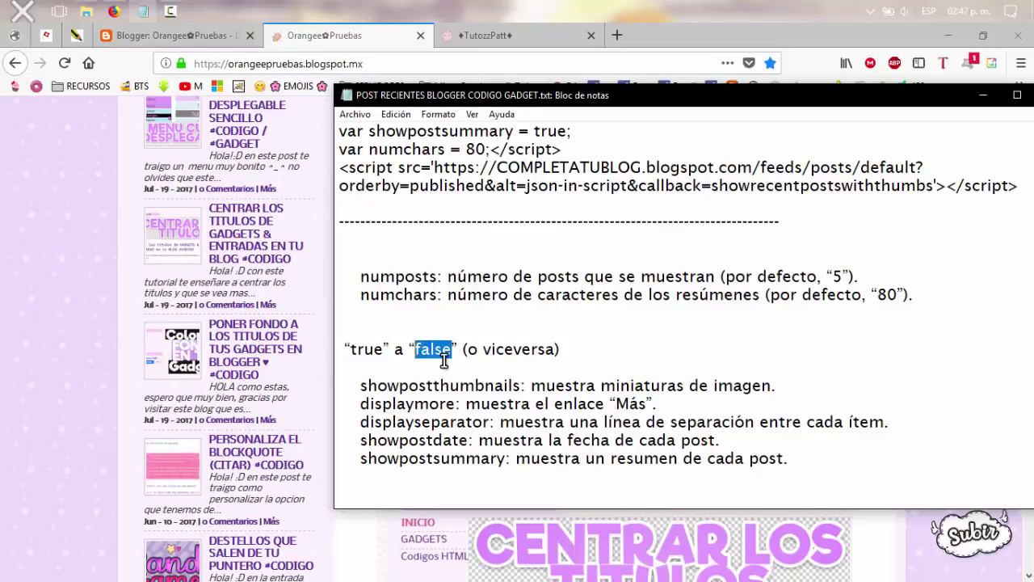
scroll(458, 363, up, 1)
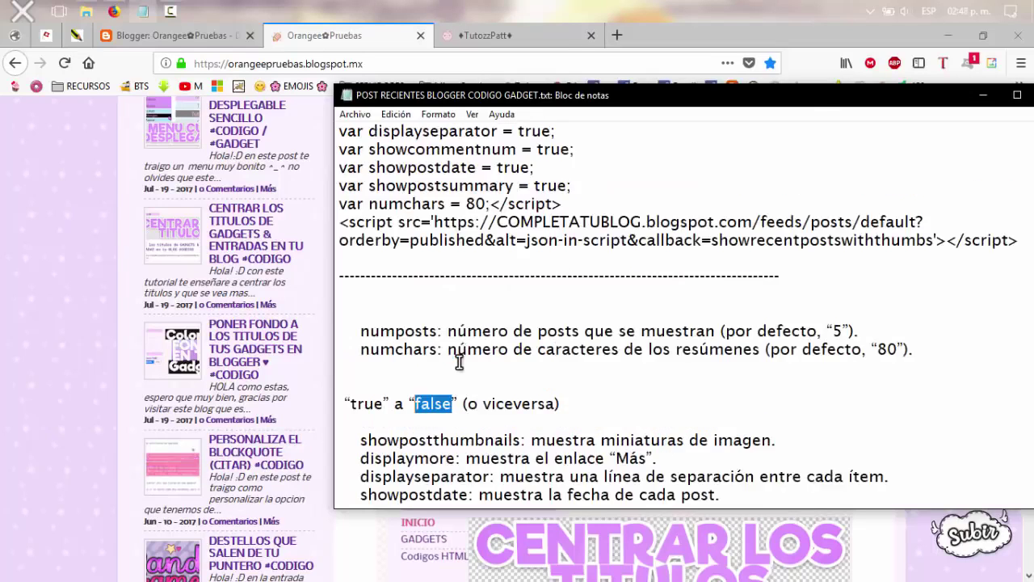
scroll(485, 365, down, 1)
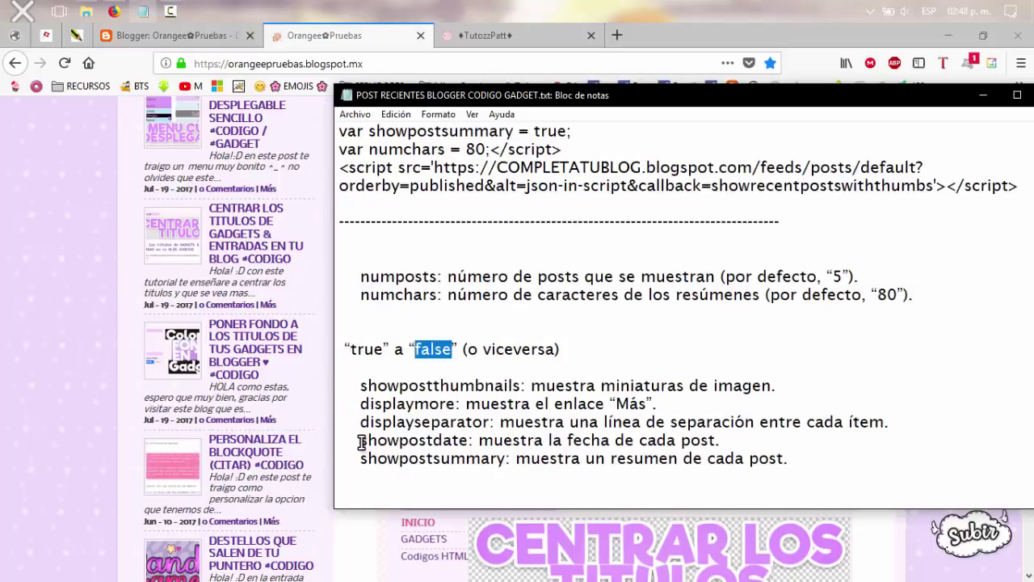
drag(357, 440, 475, 441)
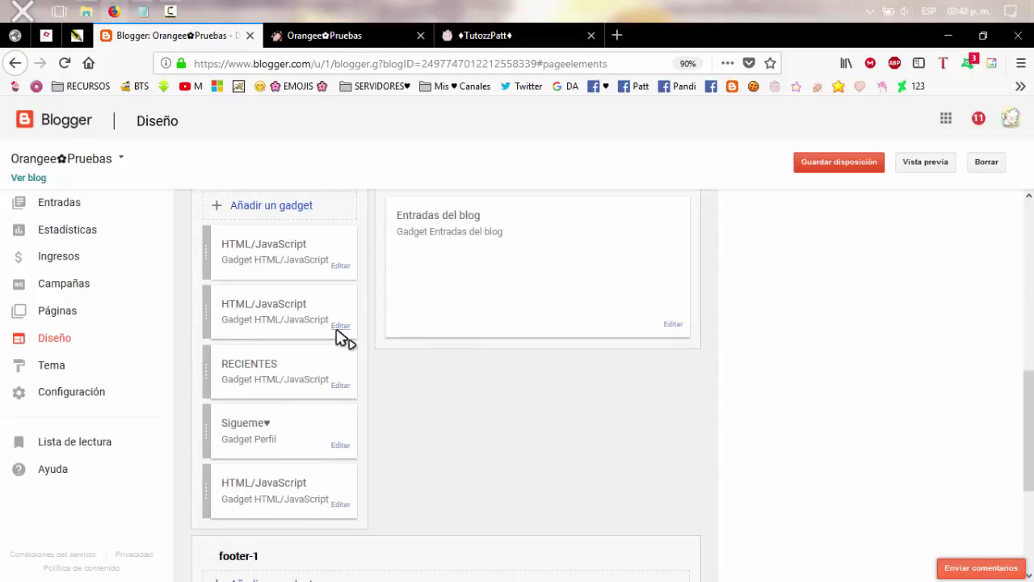
Set showpostdate to false in the RECIENTES gadget's code in Blogger, save the gadget and layout, and reload the published blog.
click(339, 386)
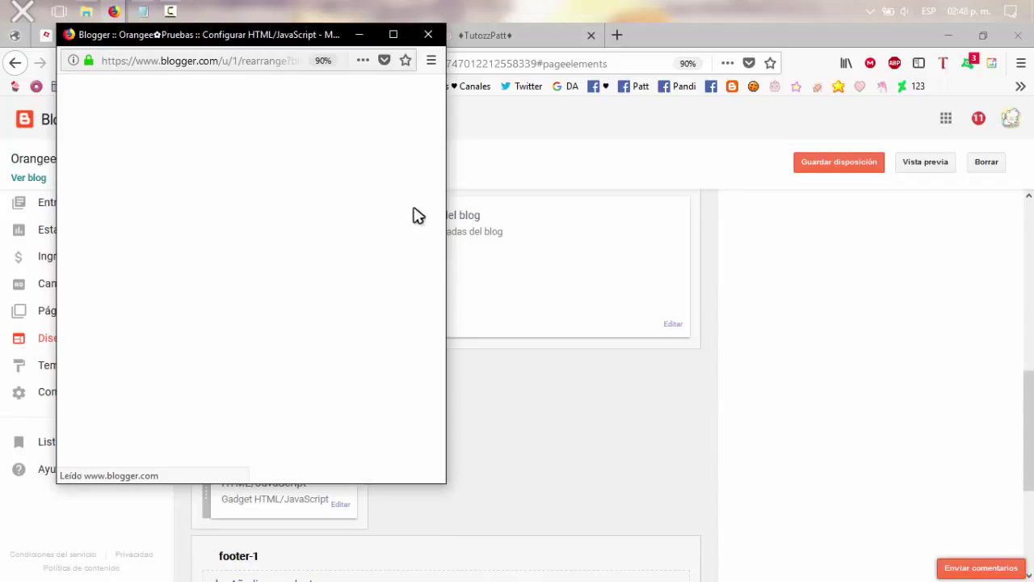
drag(394, 242, 395, 375)
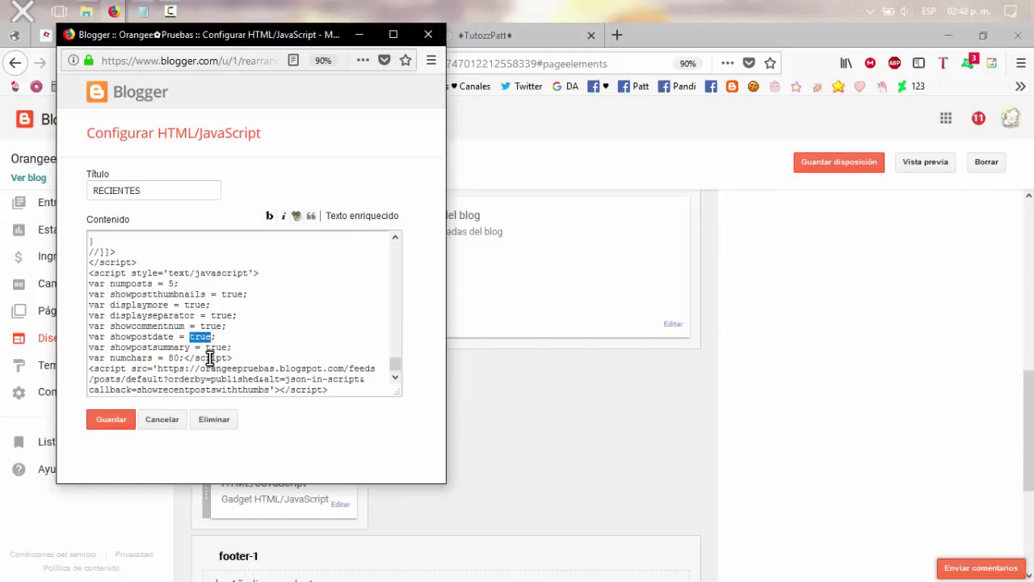
click(113, 421)
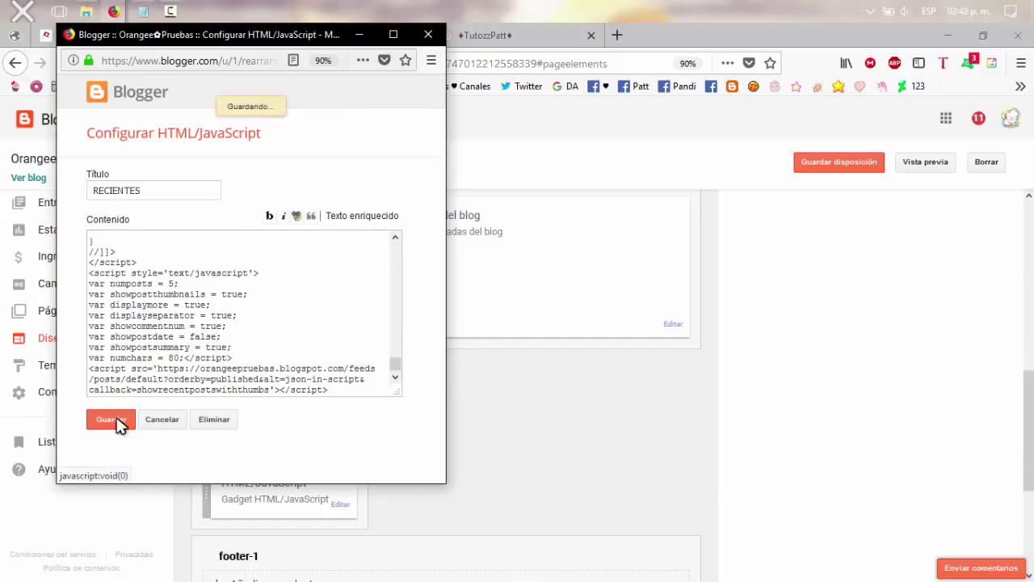
click(811, 168)
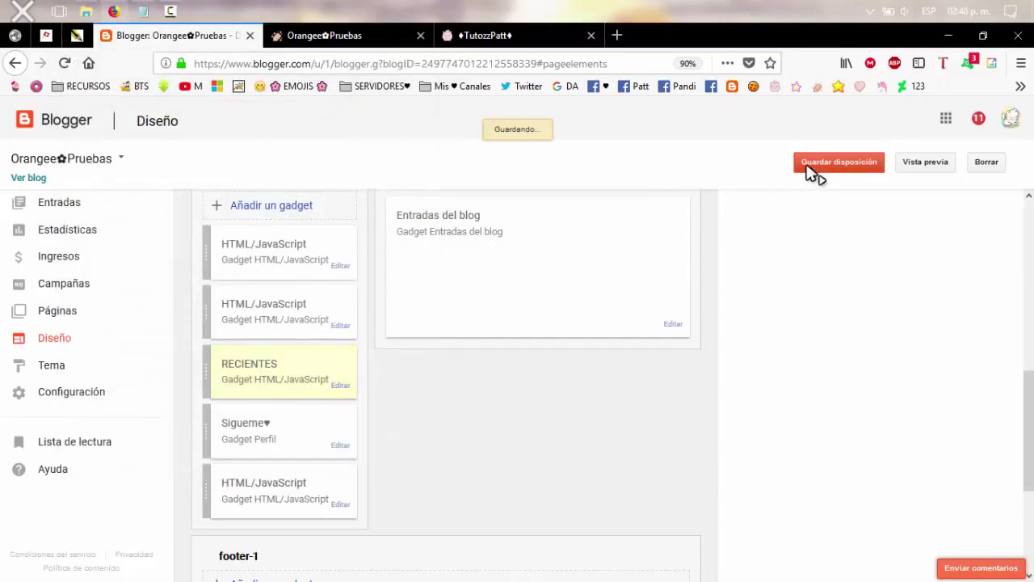
click(318, 37)
key(F5)
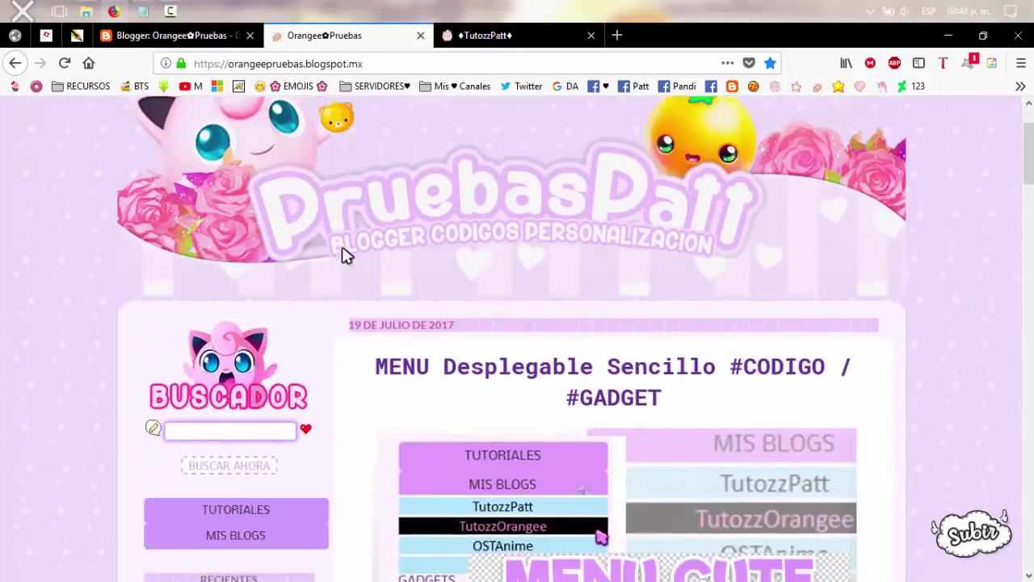
Switch to the code file in Notepad, read the showpostsummary explanation and locate that variable in the script.
key(alt+Tab)
drag(361, 461, 797, 460)
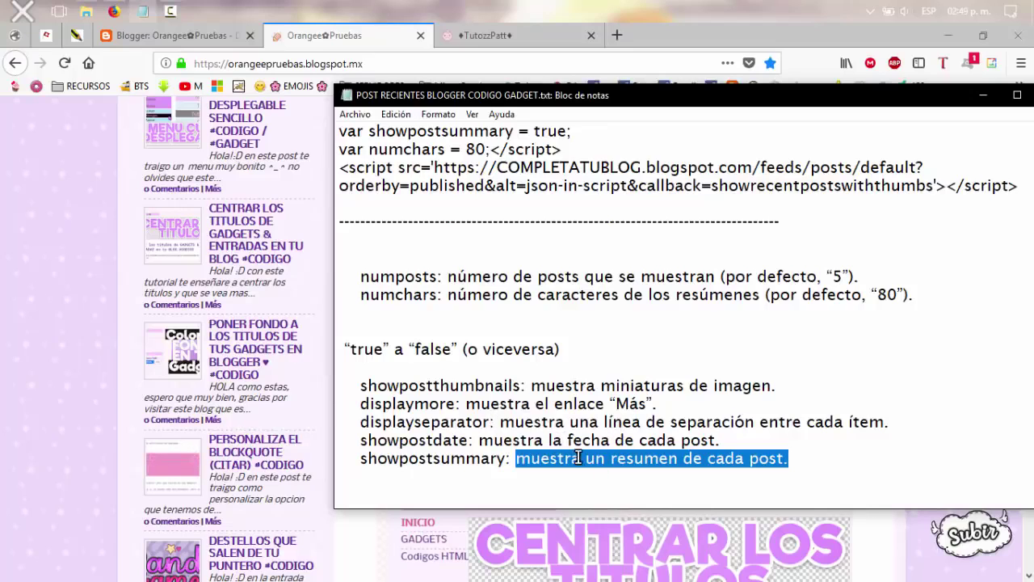
drag(361, 460, 503, 464)
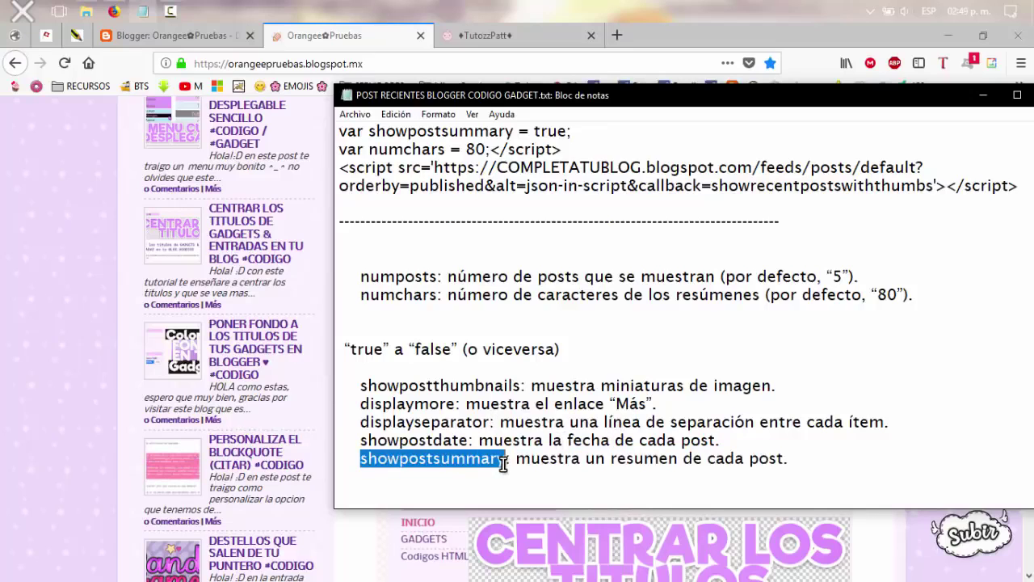
scroll(502, 462, up, 2)
click(513, 241)
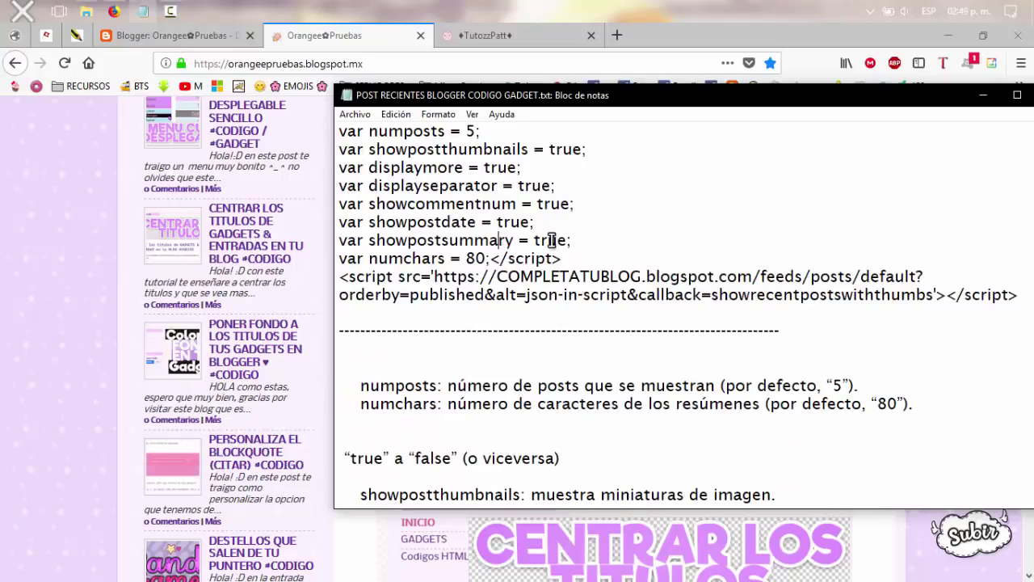
Return to the published blog and examine the summaries, comment counts and Más links in the RECIENTES gadget.
click(94, 334)
scroll(95, 334, up, 4)
scroll(310, 246, down, 3)
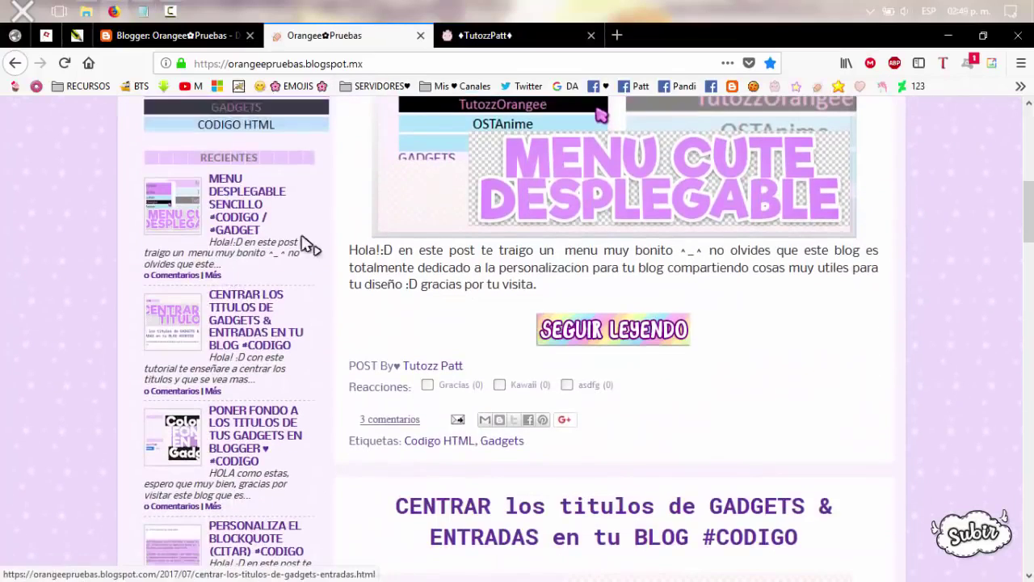
scroll(323, 251, down, 4)
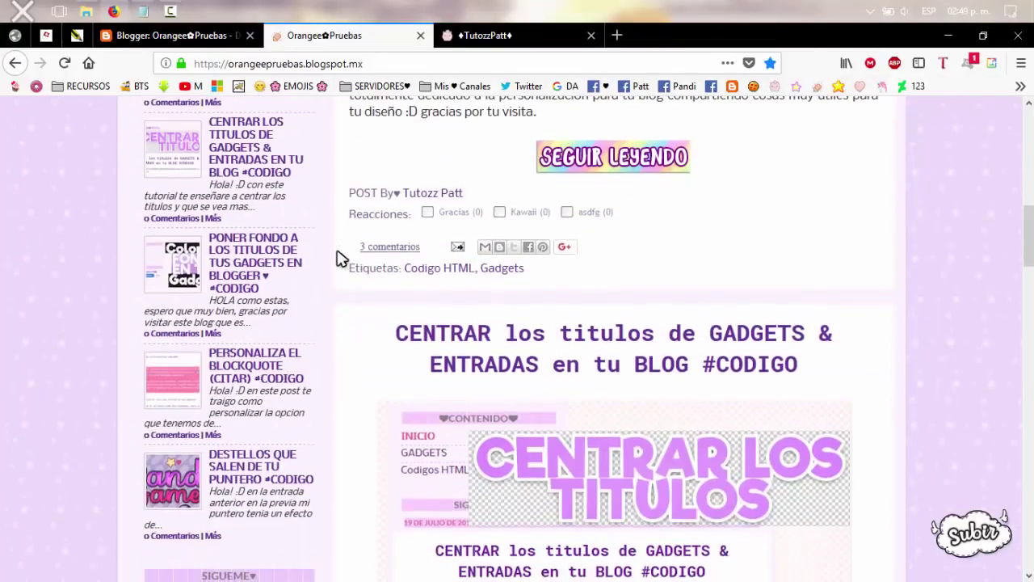
scroll(316, 242, up, 2)
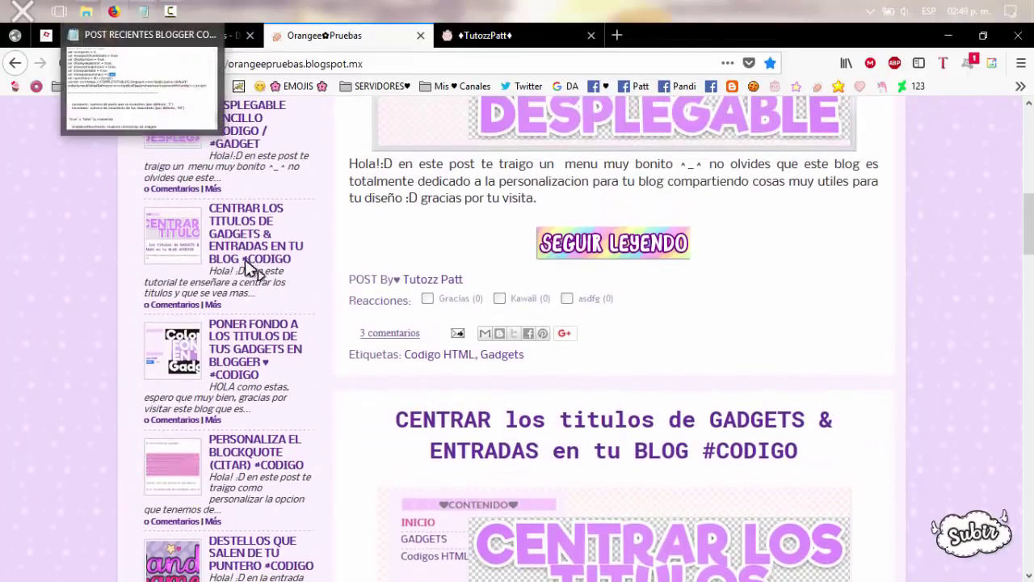
Set showcommentnum to false in the RECIENTES gadget's code in Blogger, then save the gadget and the layout.
click(201, 35)
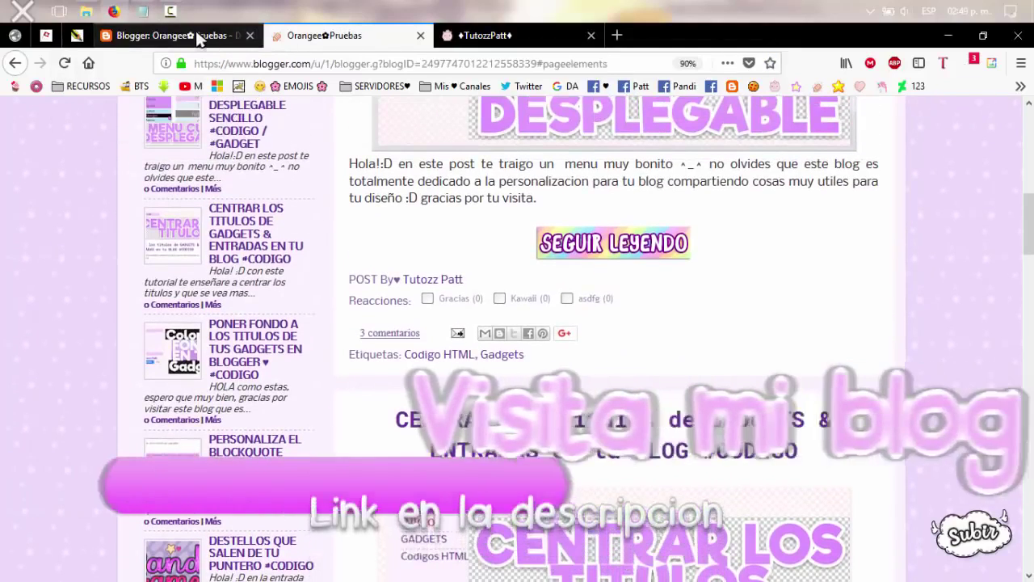
drag(397, 246, 397, 362)
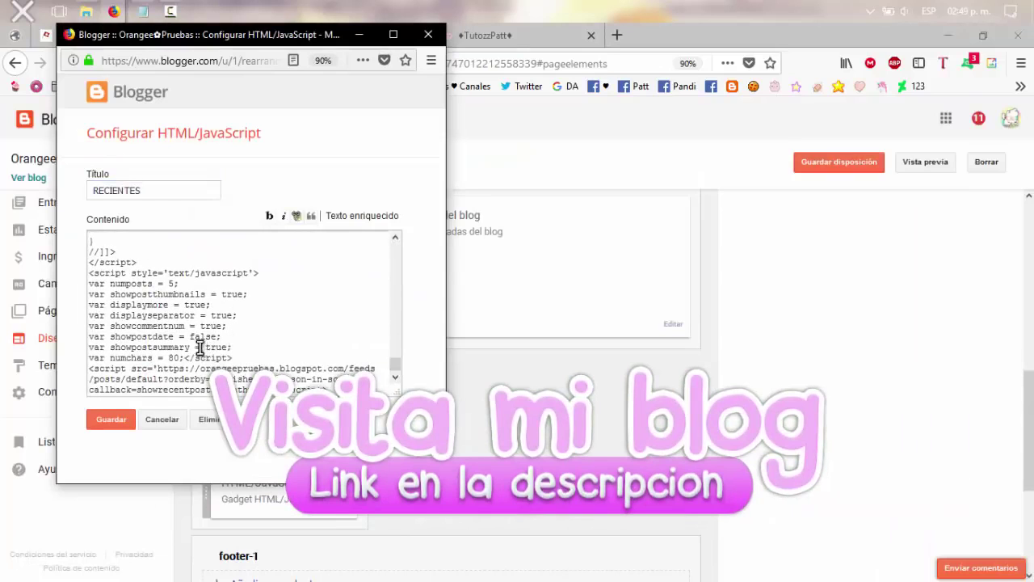
drag(94, 327, 151, 331)
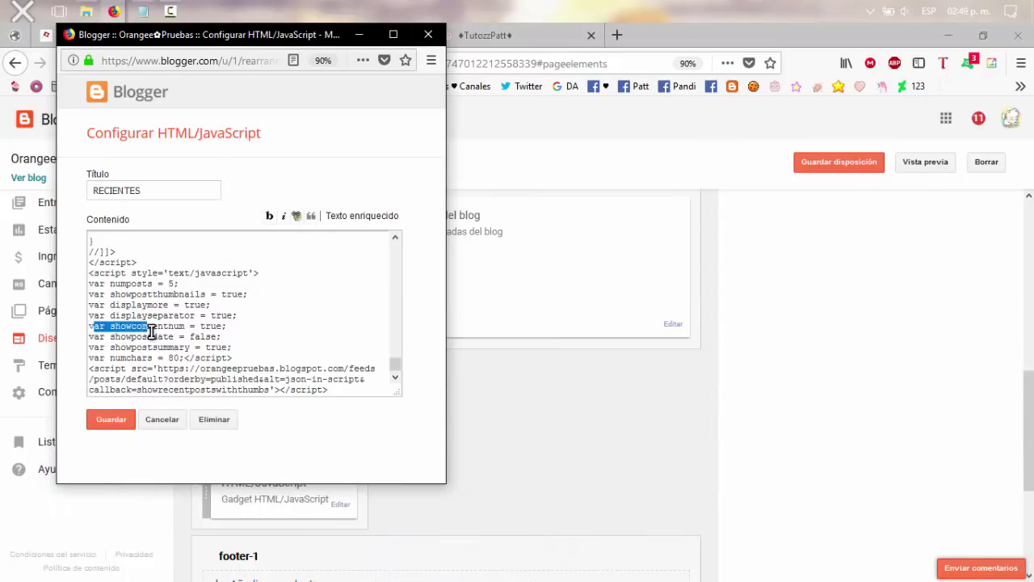
click(132, 326)
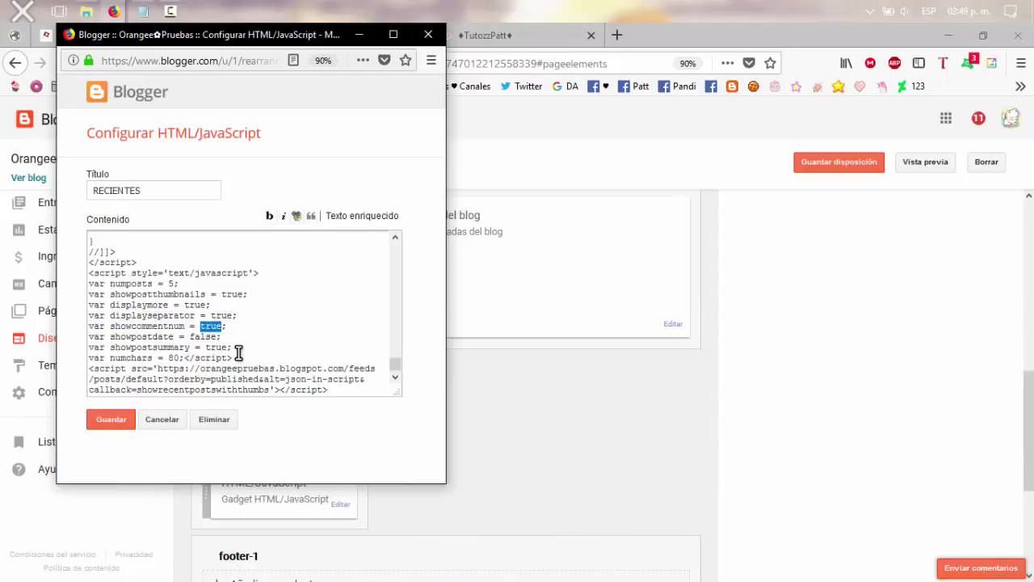
click(113, 419)
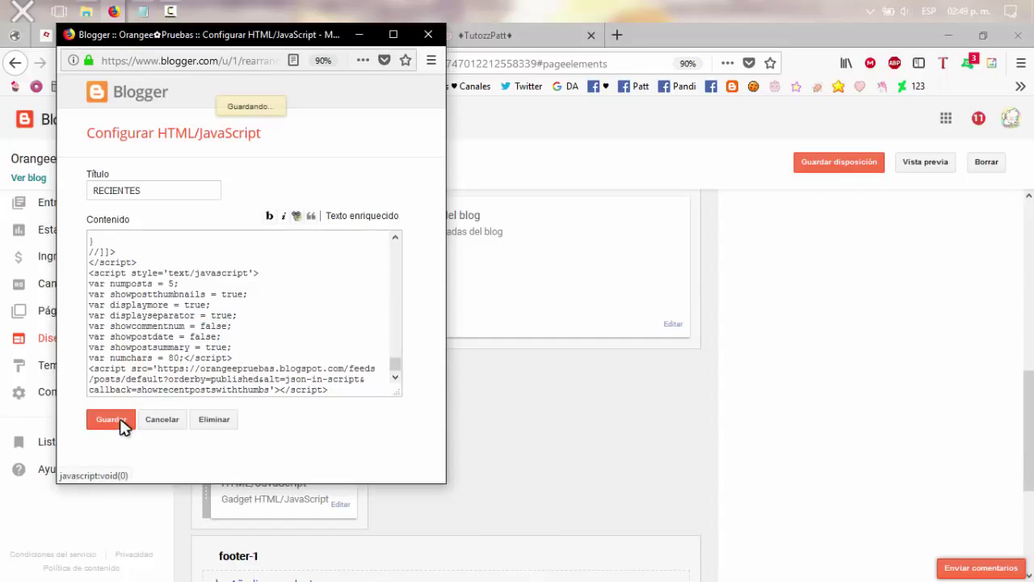
click(825, 164)
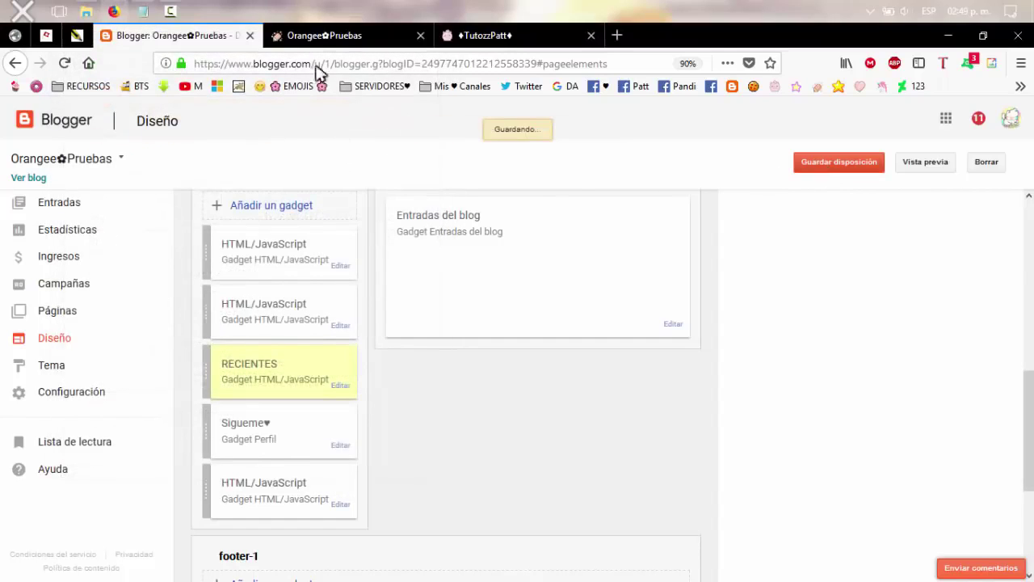
Reload the published blog and examine the line below each post summary in the RECIENTES gadget.
click(320, 41)
key(F5)
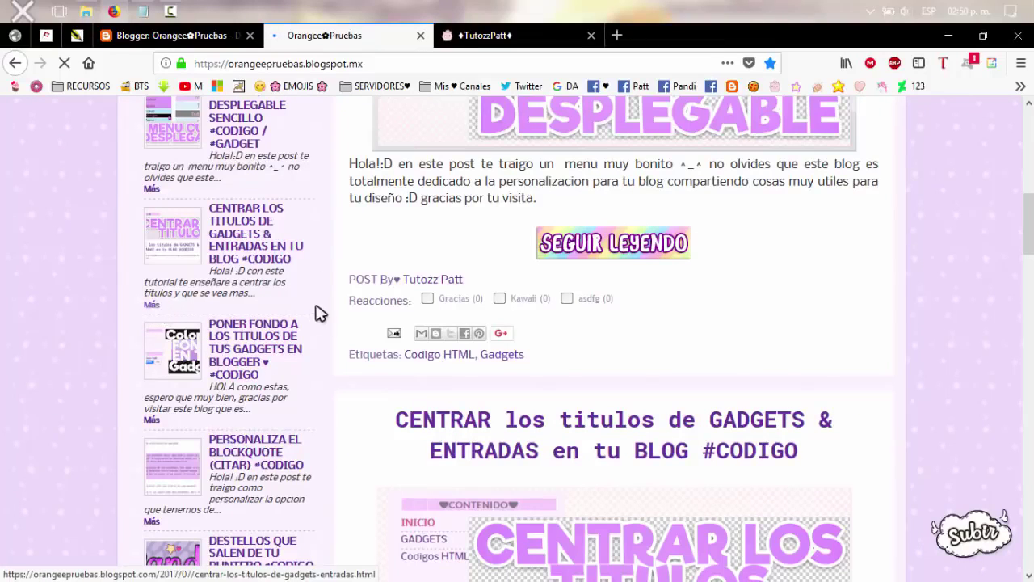
scroll(327, 309, down, 2)
scroll(331, 307, down, 3)
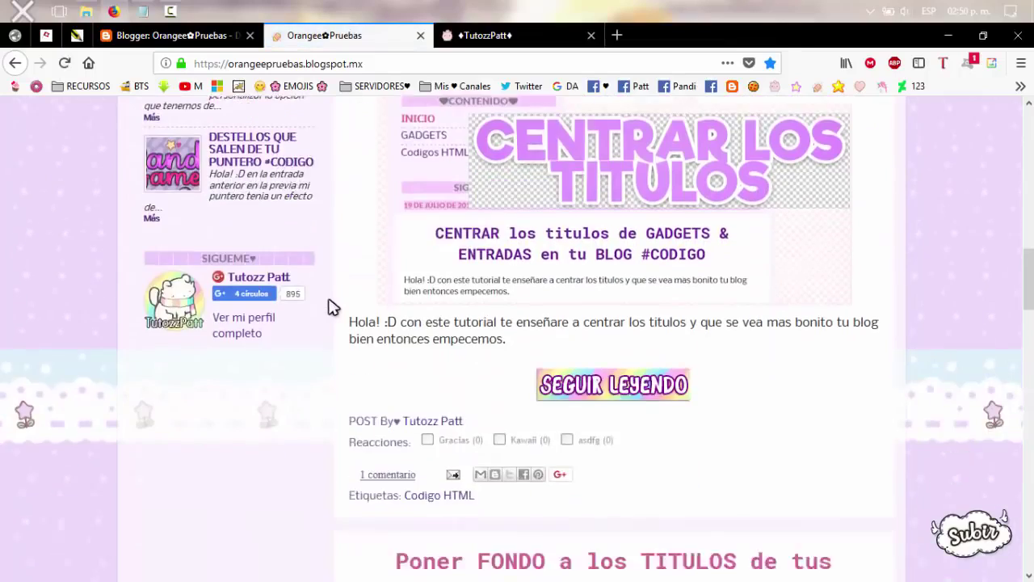
scroll(327, 311, up, 5)
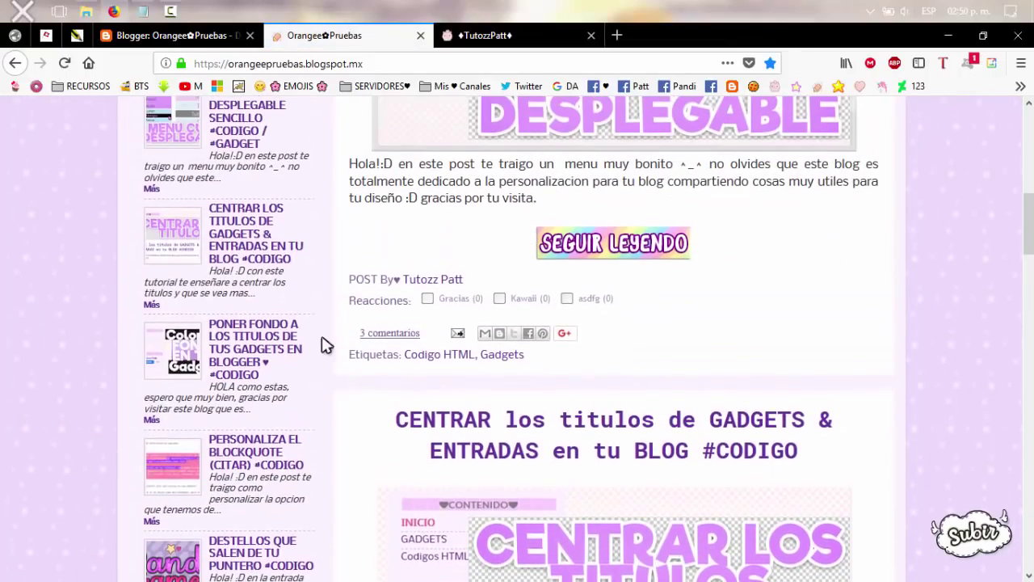
Hide the Más links in the RECIENTES gadget's code in Blogger, save the changes and reload the published blog.
click(205, 40)
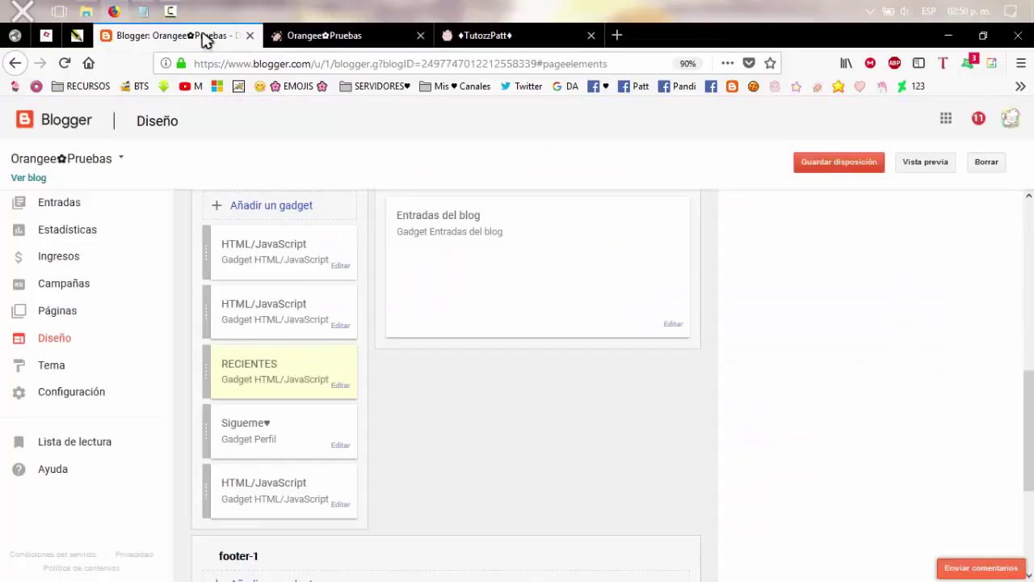
click(347, 387)
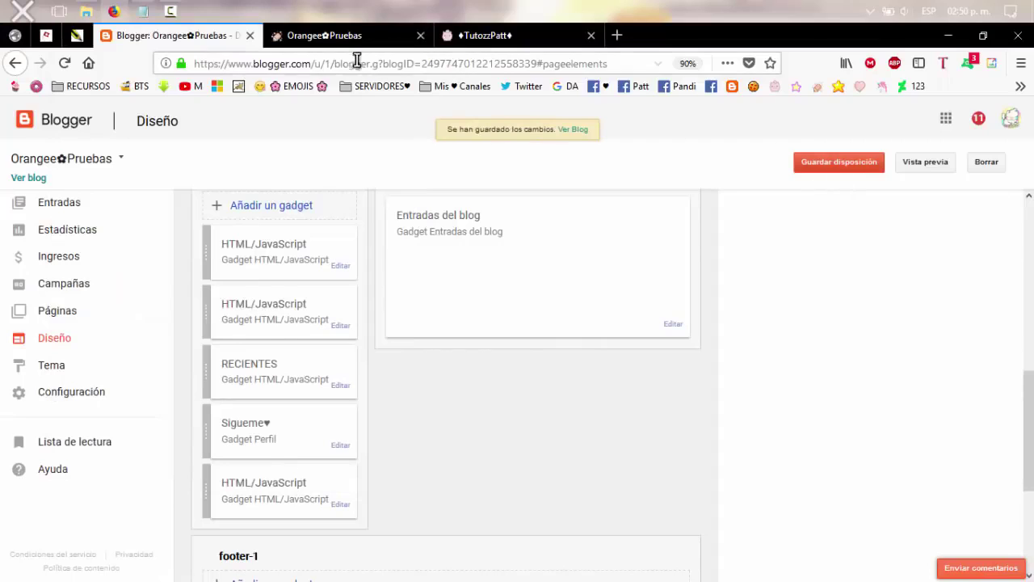
click(334, 37)
key(F5)
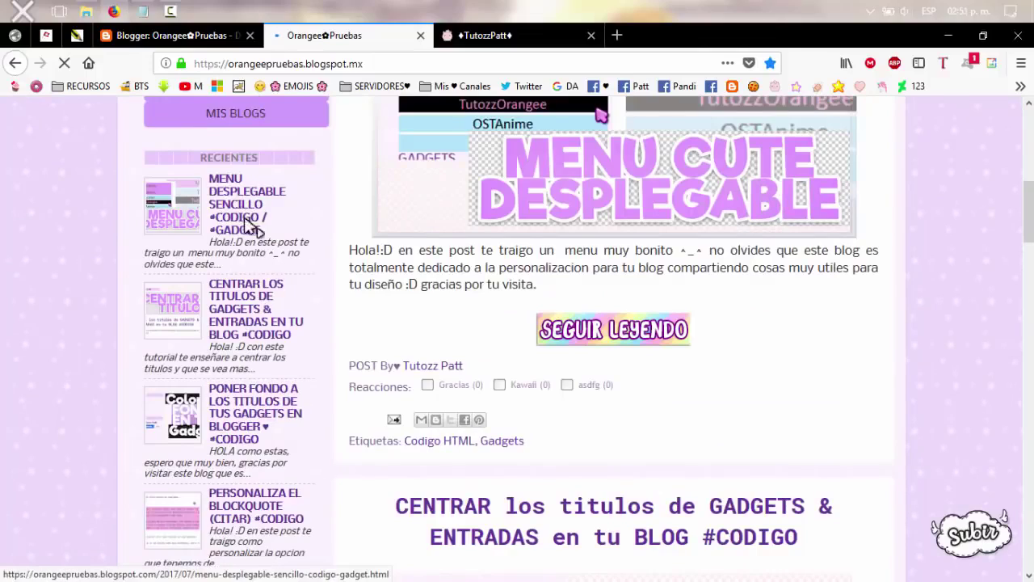
Compare the RECIENTES gadget on the TutozzPatt blog with the one on the Orangee✿Pruebas blog.
click(517, 39)
scroll(729, 291, down, 7)
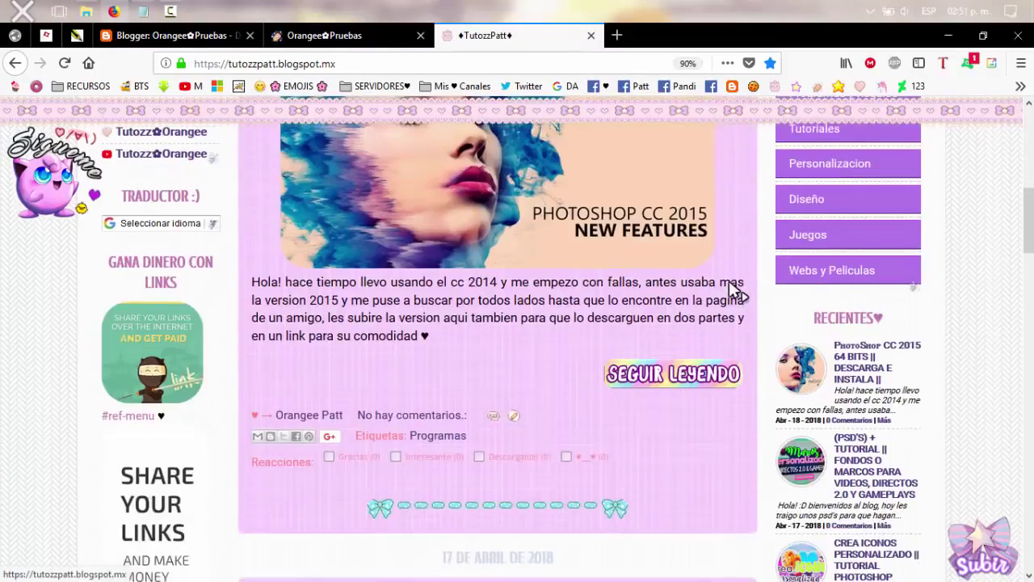
scroll(730, 283, down, 2)
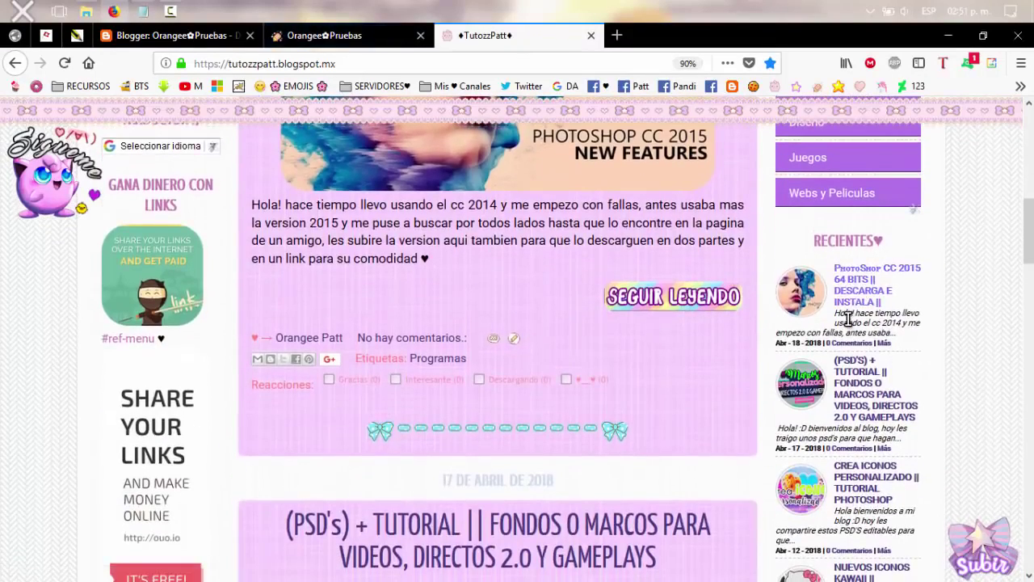
click(323, 36)
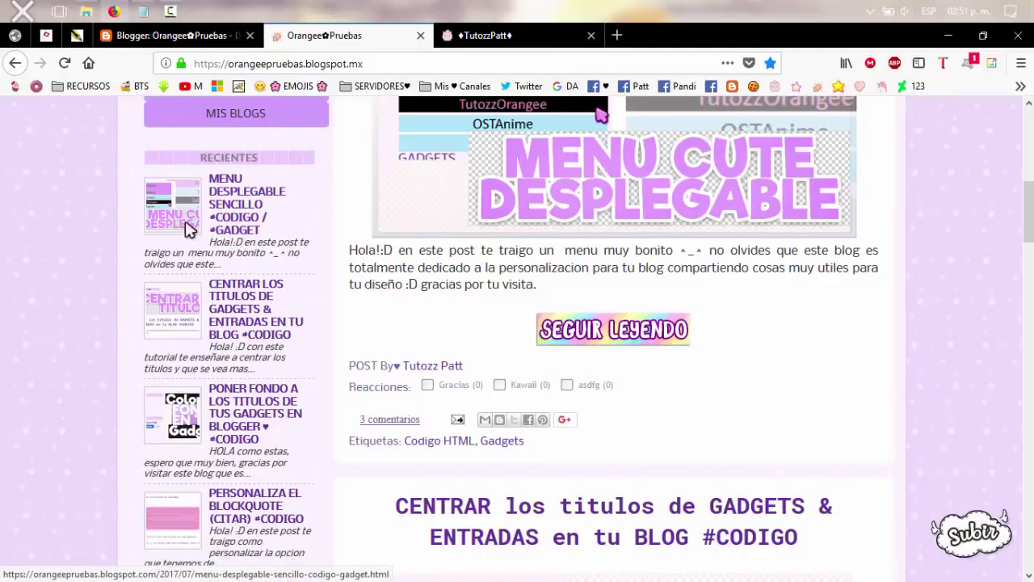
Return to the TutozzPatt blog and examine the thumbnails, summaries, dates and comment links in its RECIENTES gadget.
click(479, 41)
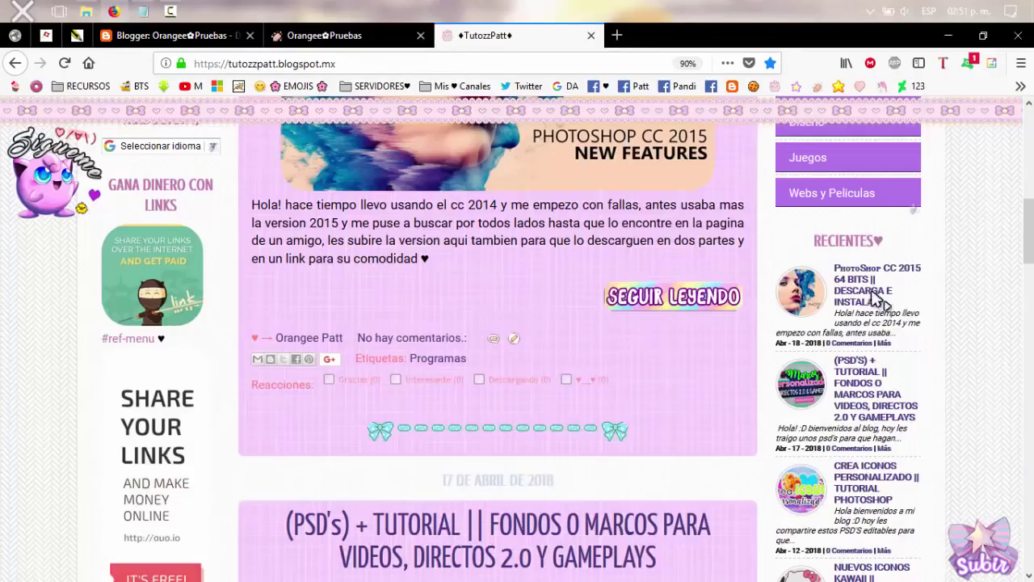
scroll(198, 303, down, 6)
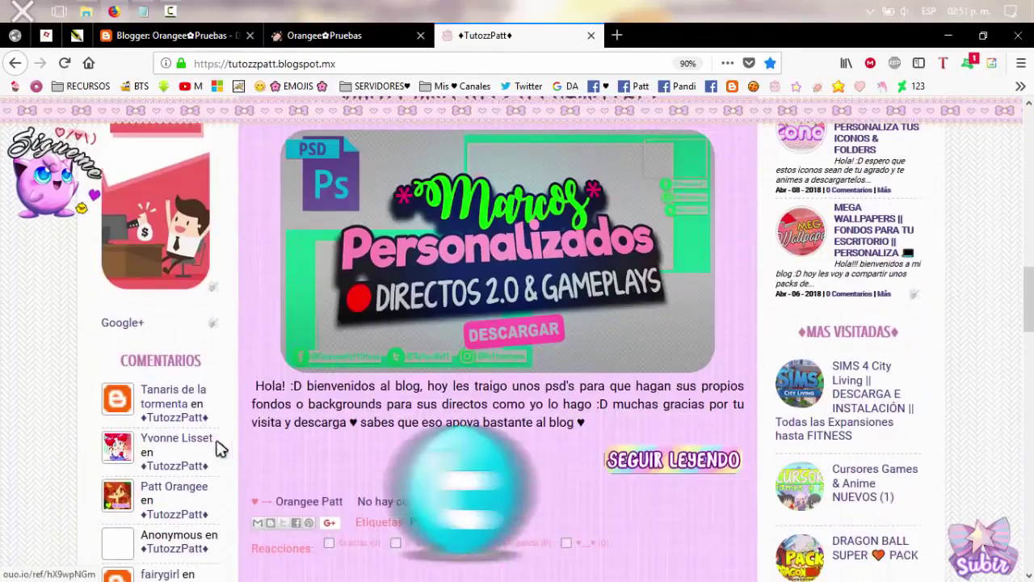
scroll(220, 449, down, 5)
scroll(238, 357, up, 8)
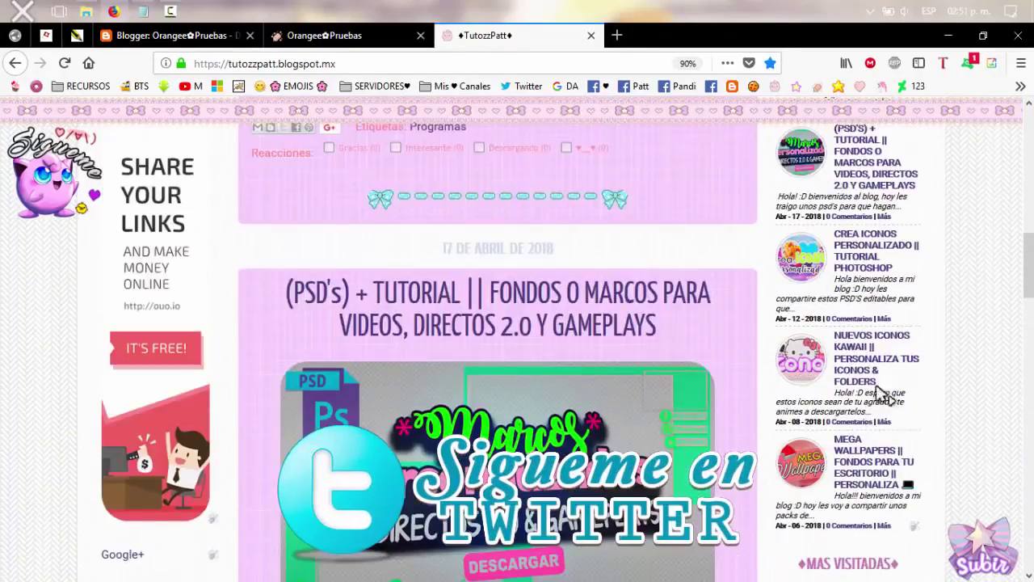
scroll(885, 461, up, 2)
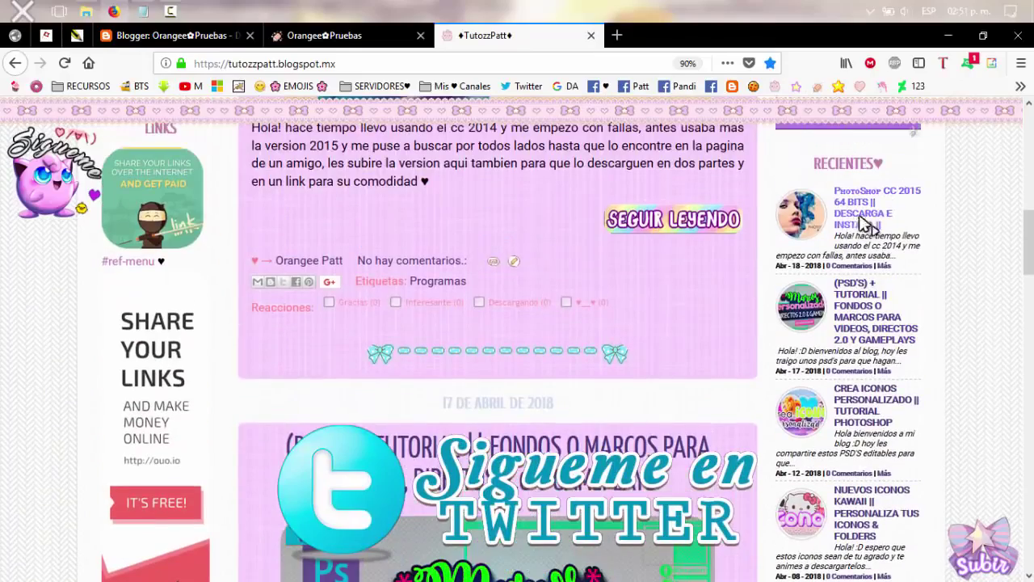
scroll(879, 404, up, 2)
mouse_move(877, 364)
scroll(856, 323, down, 1)
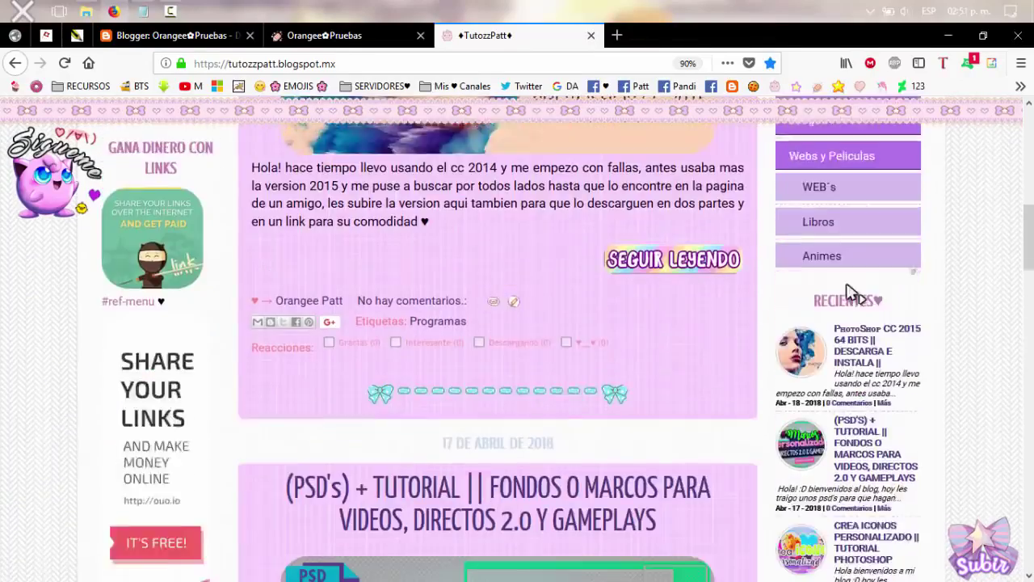
scroll(850, 291, down, 4)
scroll(854, 396, up, 3)
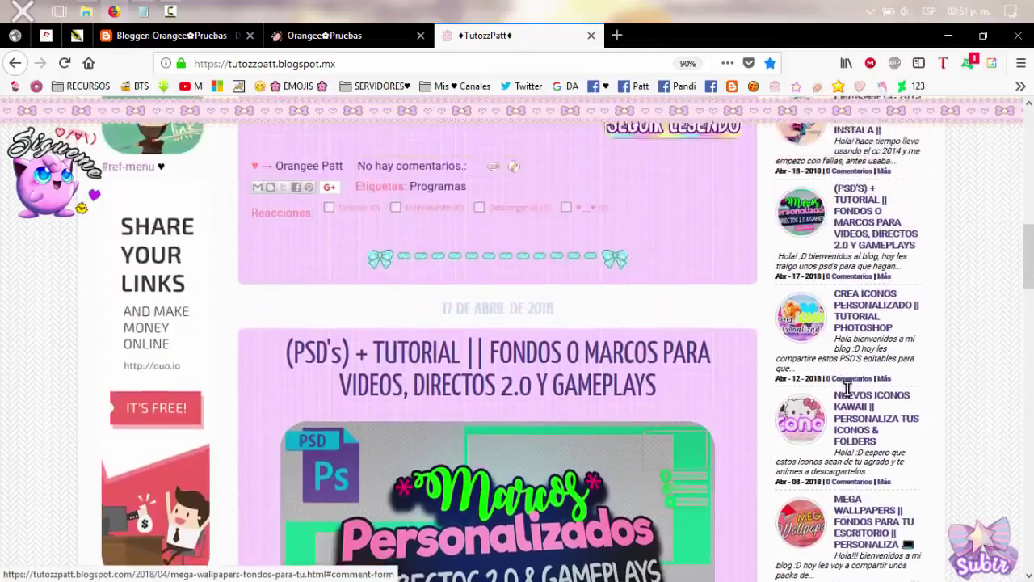
scroll(847, 388, up, 5)
Examine the expanding category submenus in TutozzPatt's sidebar, from Programas y Regalos to Webs y Peliculas, and minimize the browser window.
mouse_move(853, 263)
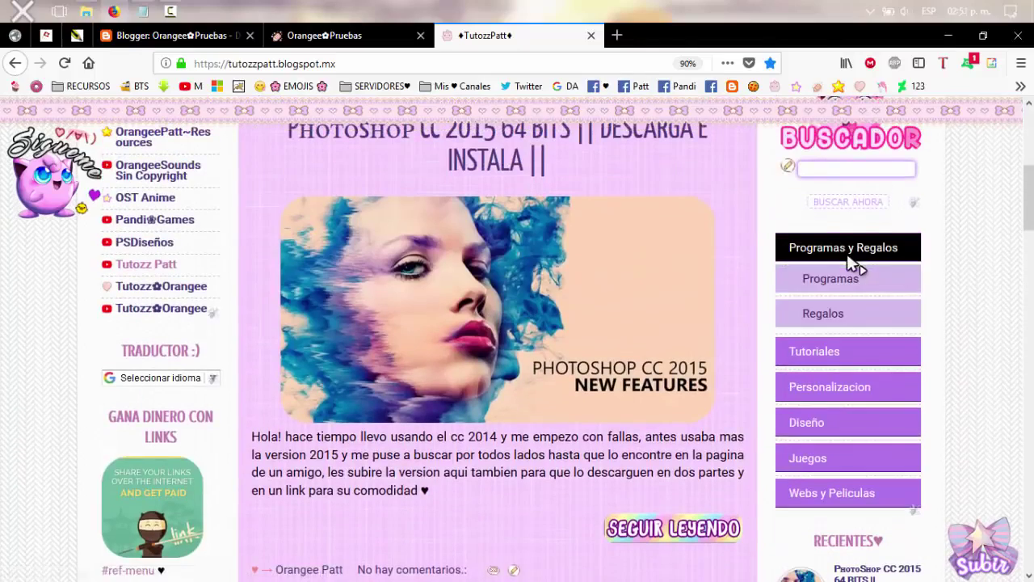
mouse_move(840, 349)
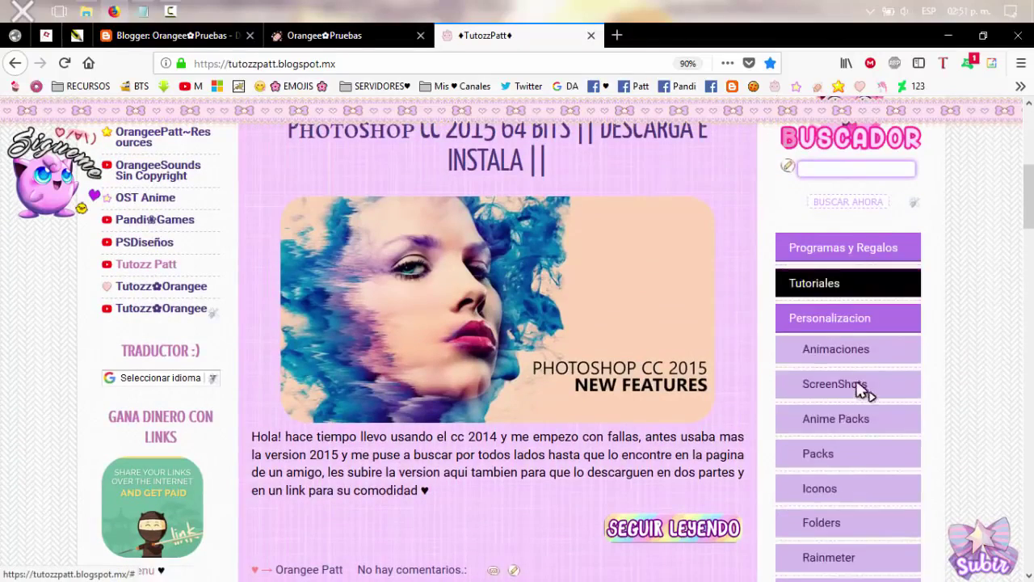
scroll(840, 386, down, 2)
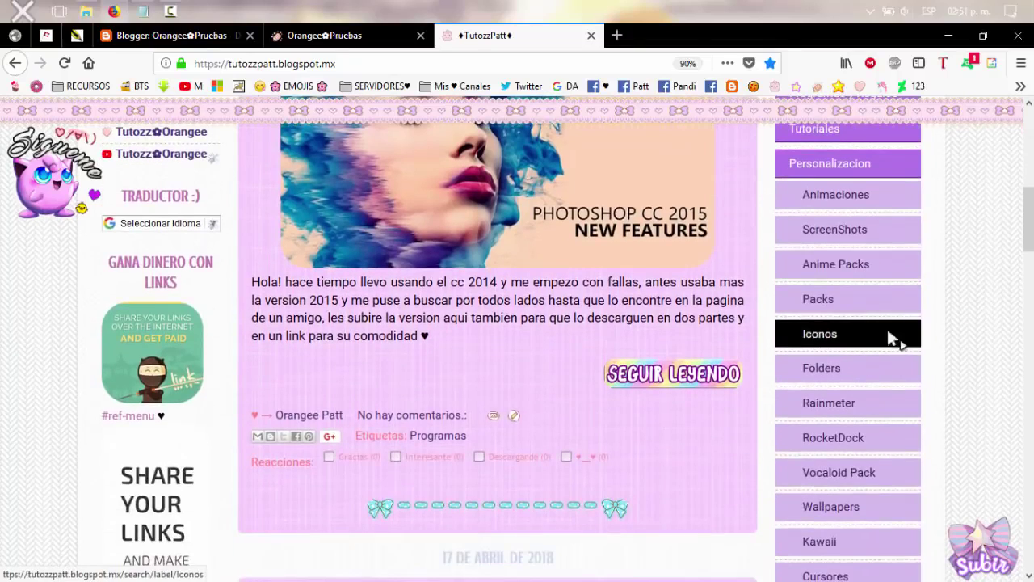
mouse_move(865, 234)
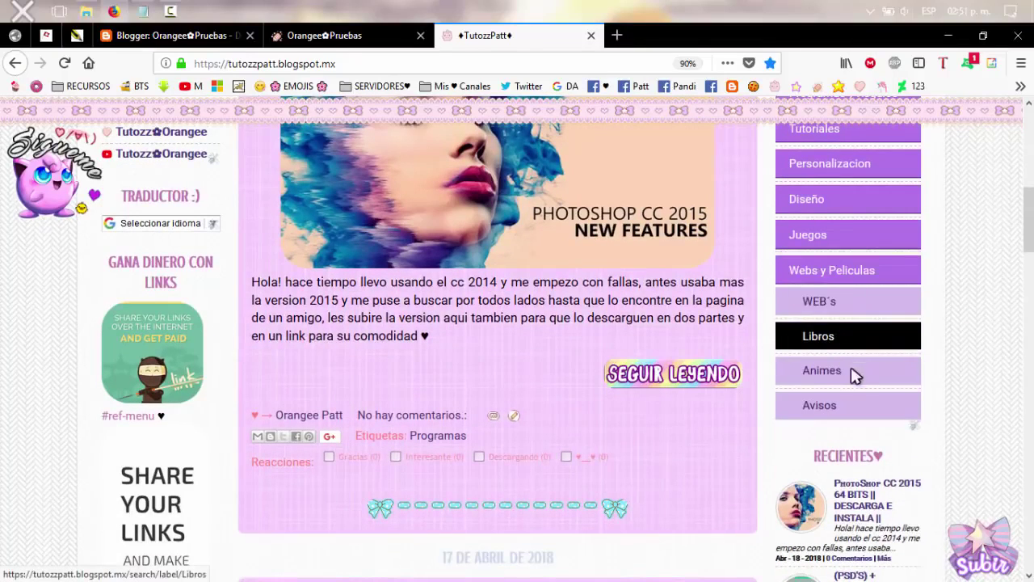
scroll(845, 348, down, 1)
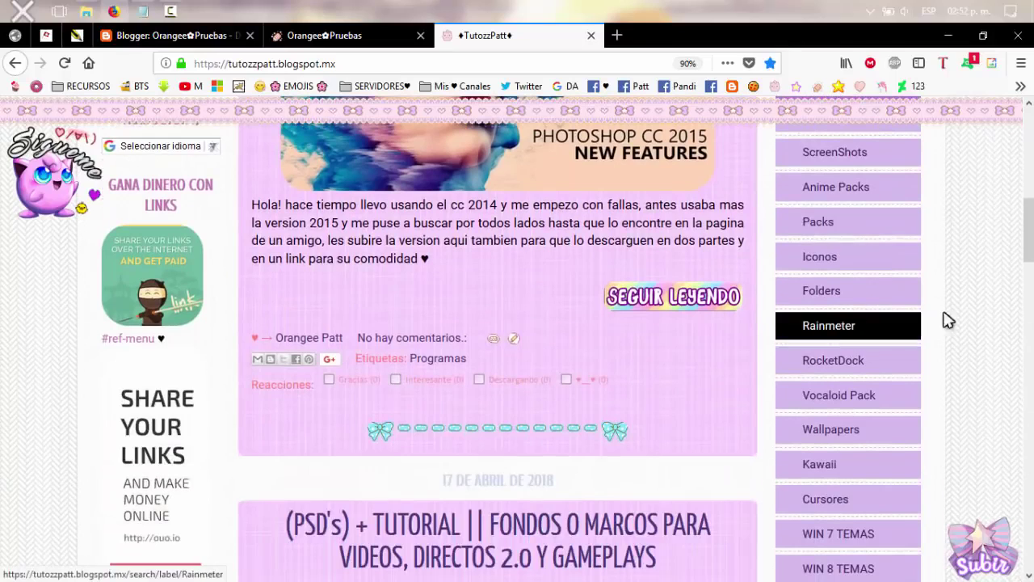
scroll(993, 294, up, 2)
scroll(993, 293, up, 6)
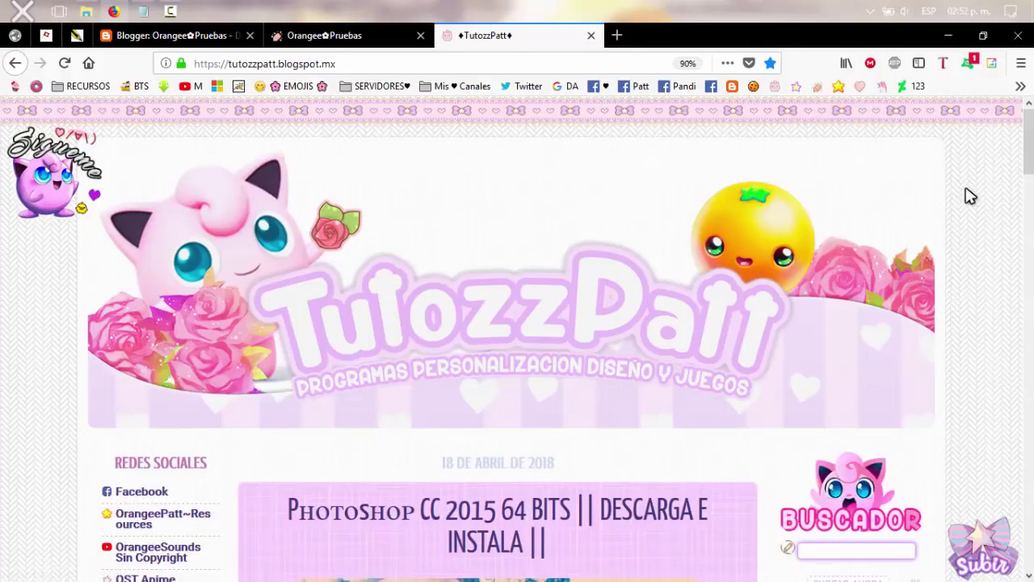
click(949, 35)
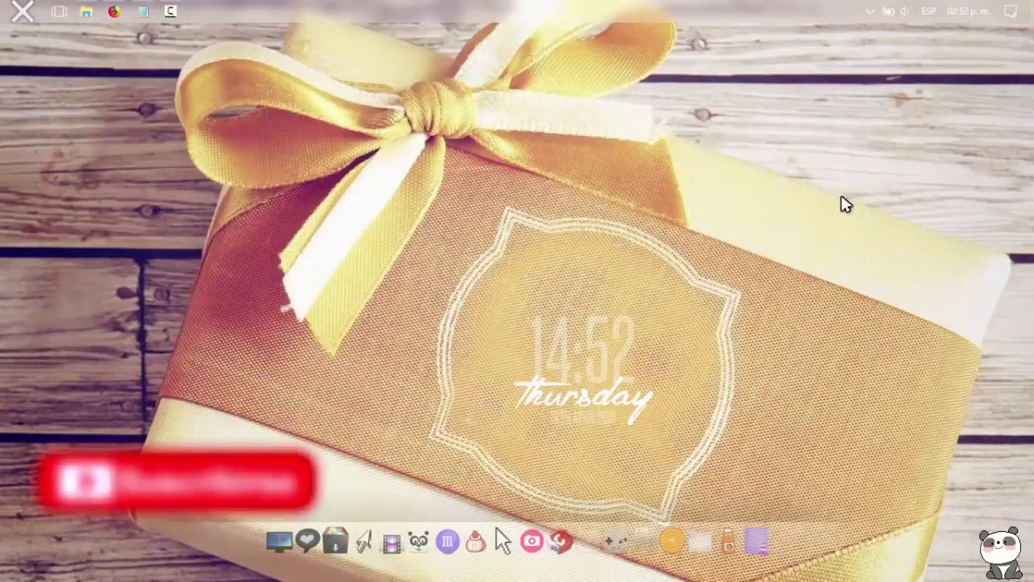